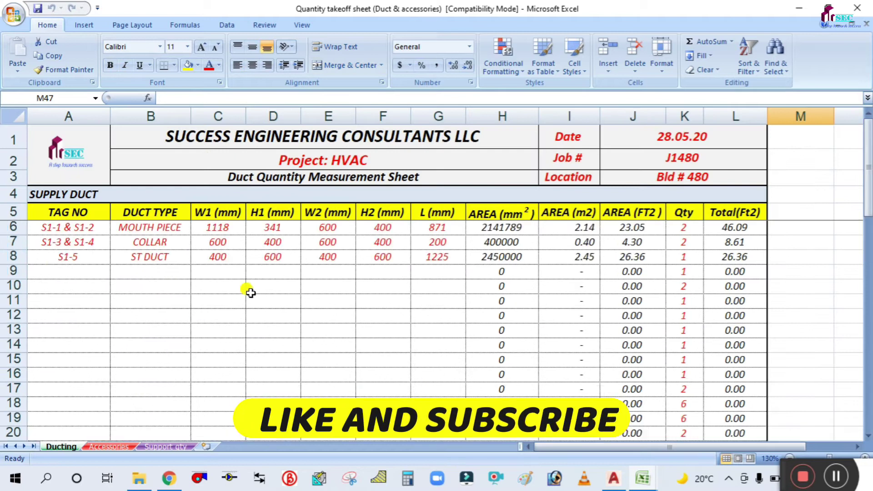
Look at the duct layout drawing in AutoCAD and review the supply, return and total duct rows of the Excel quantity takeoff sheet
click(614, 478)
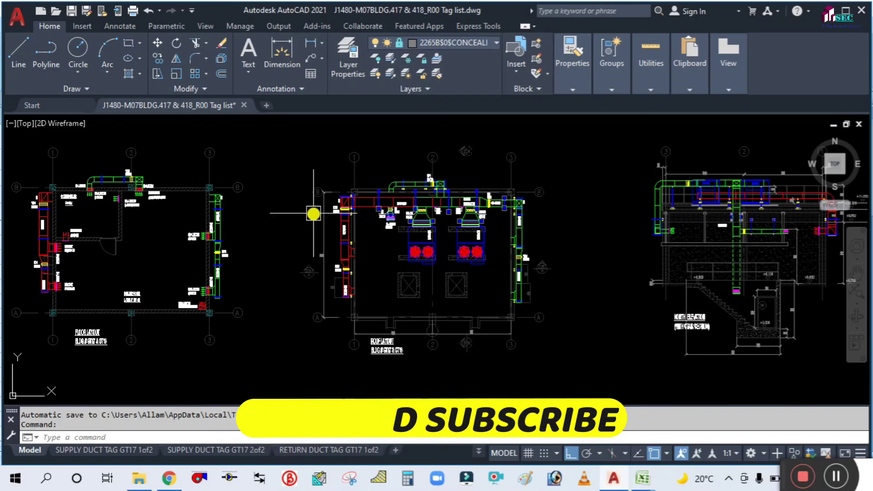
click(622, 481)
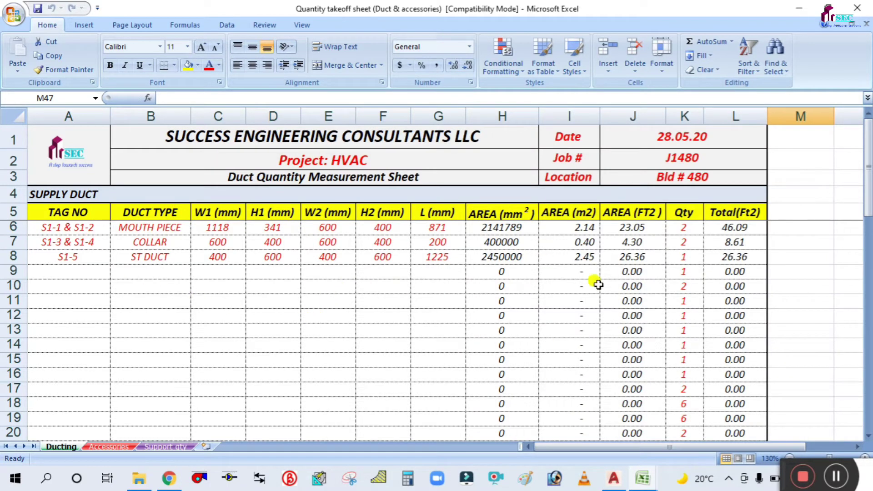
scroll(561, 283, down, 6)
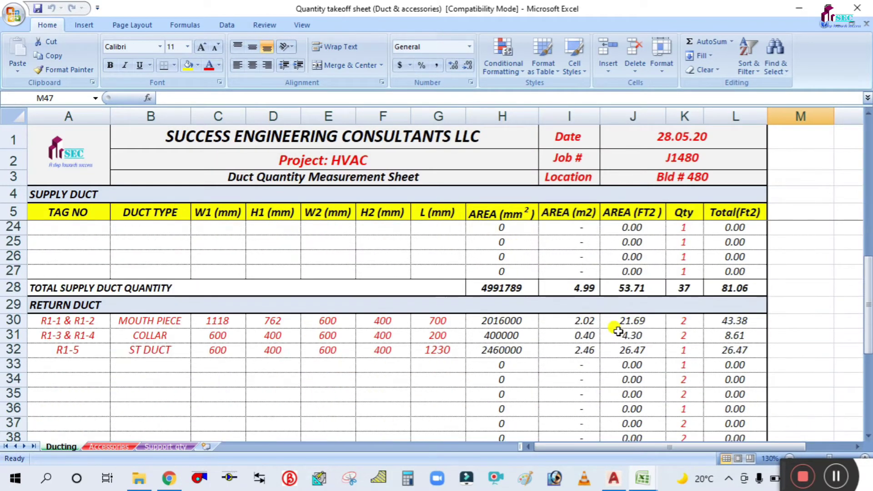
scroll(614, 329, down, 4)
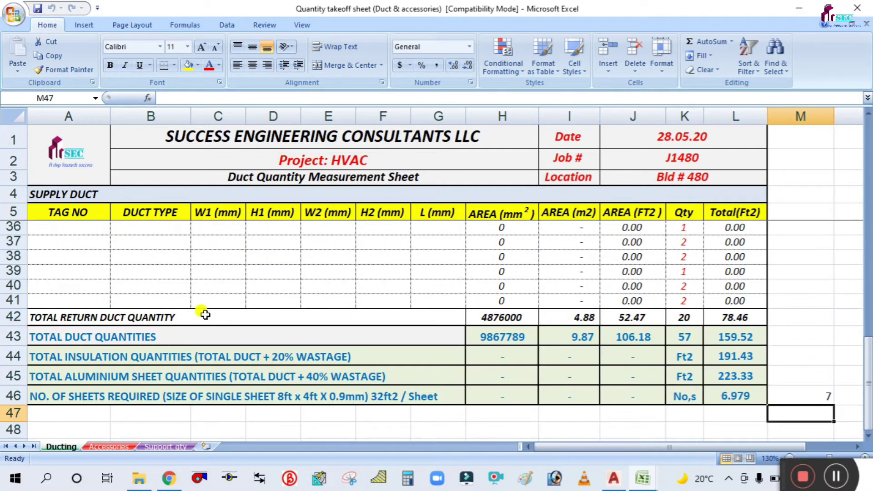
scroll(265, 322, up, 1)
scroll(266, 322, up, 9)
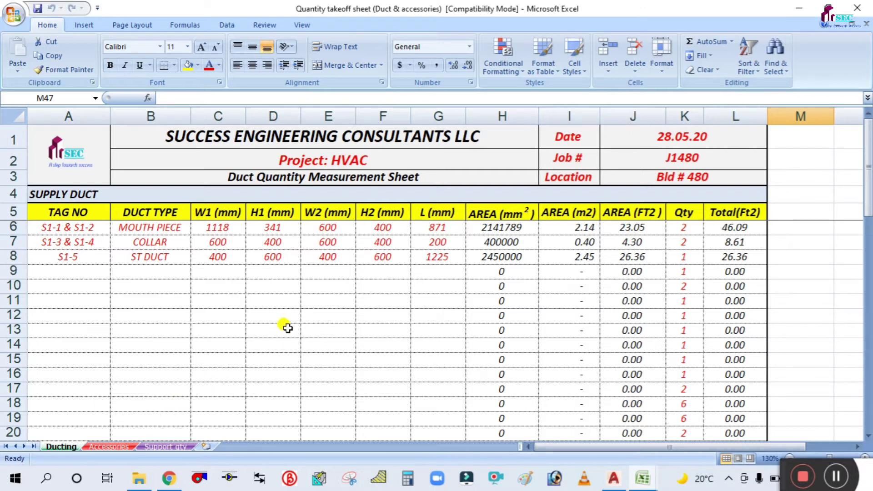
Switch to the Estimation sheet workbook and look over its list of HVAC items
click(639, 478)
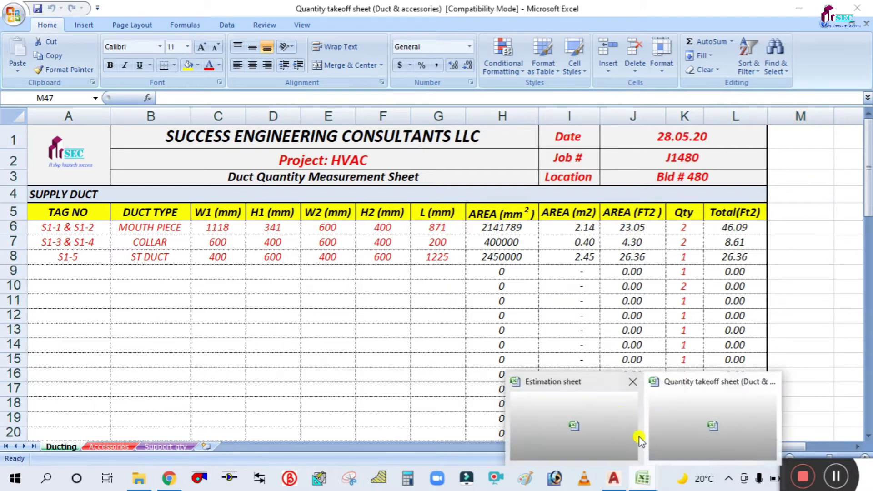
click(597, 416)
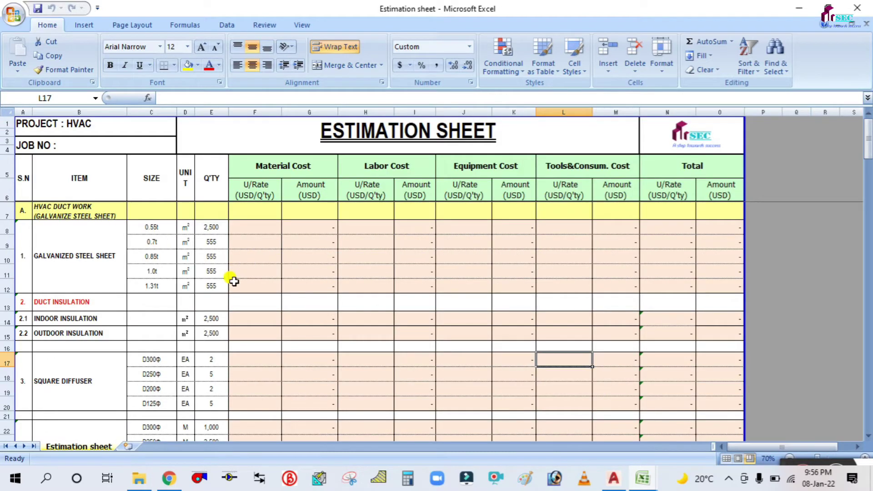
scroll(234, 305, down, 3)
scroll(235, 307, down, 7)
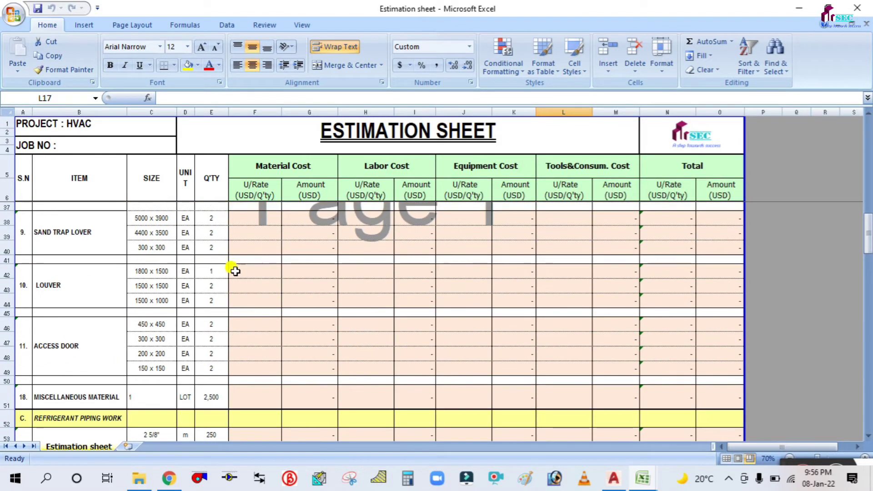
scroll(236, 266, up, 5)
scroll(235, 264, up, 5)
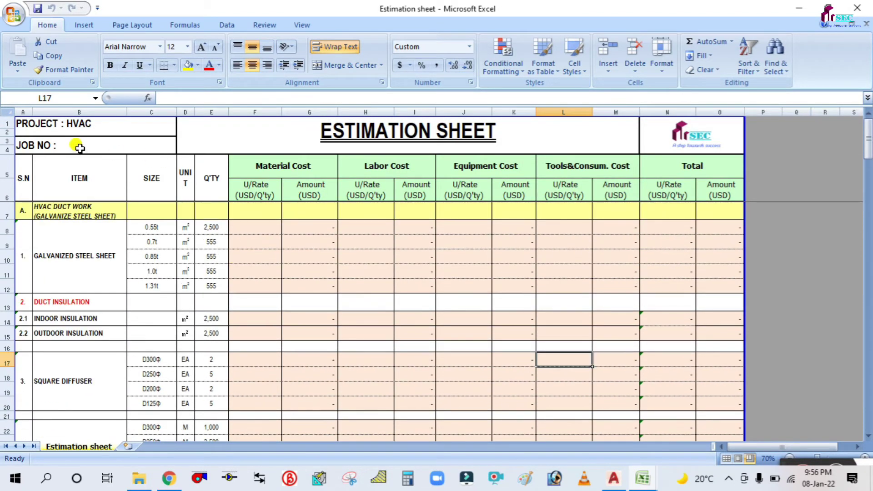
Review the project and job number fields and the serial number, item, size, unit and quantity headings of the estimation sheet
click(45, 123)
click(55, 144)
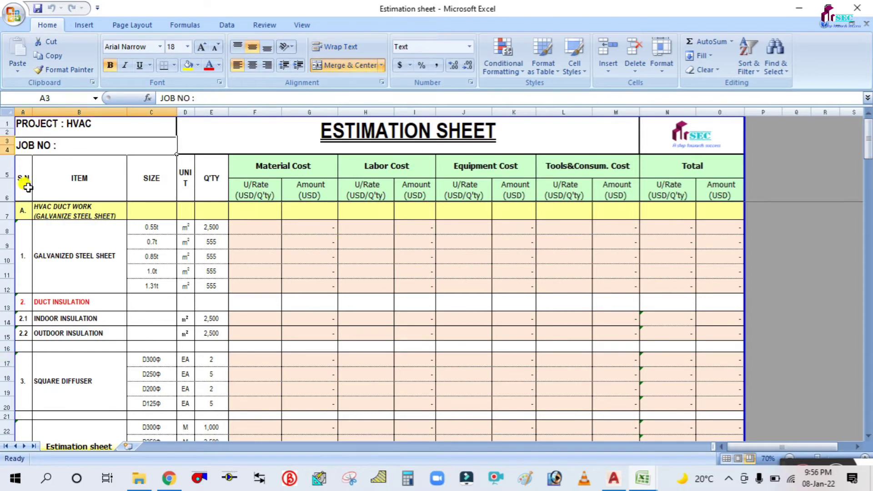
click(27, 186)
click(75, 175)
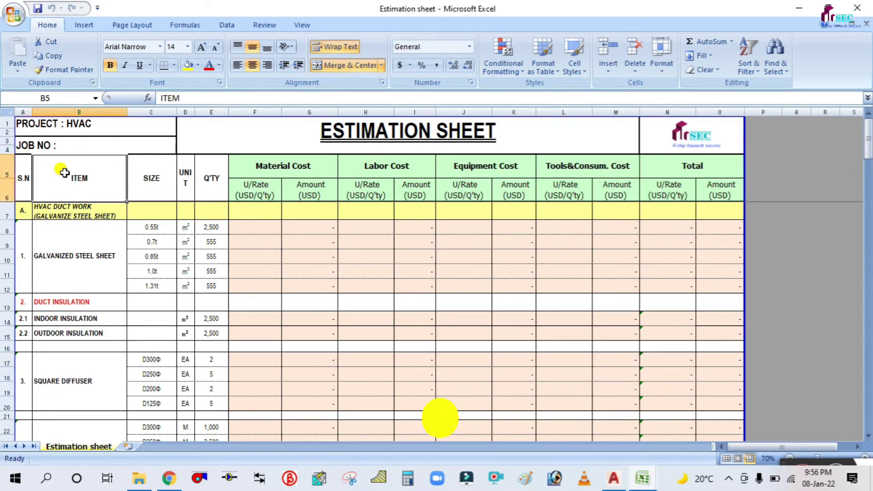
click(138, 185)
click(188, 179)
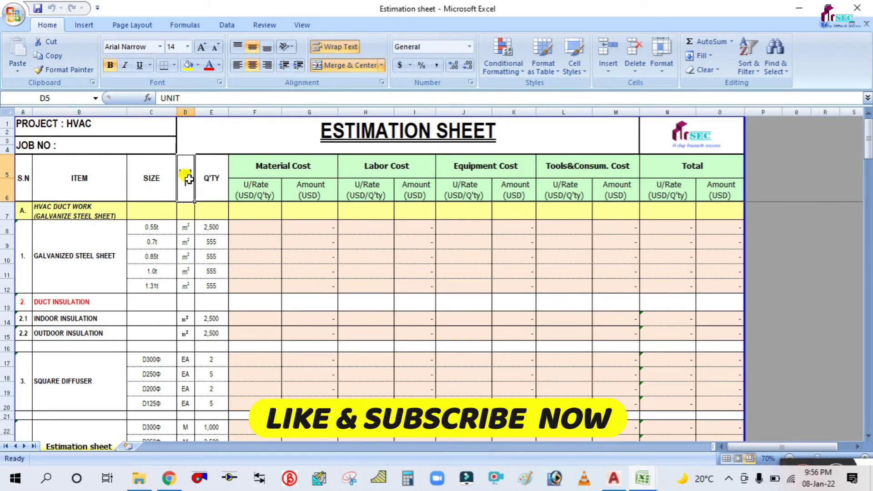
click(205, 183)
Examine the unit rate and amount headings under material, labor, equipment, tools and consumables, and total cost
click(289, 166)
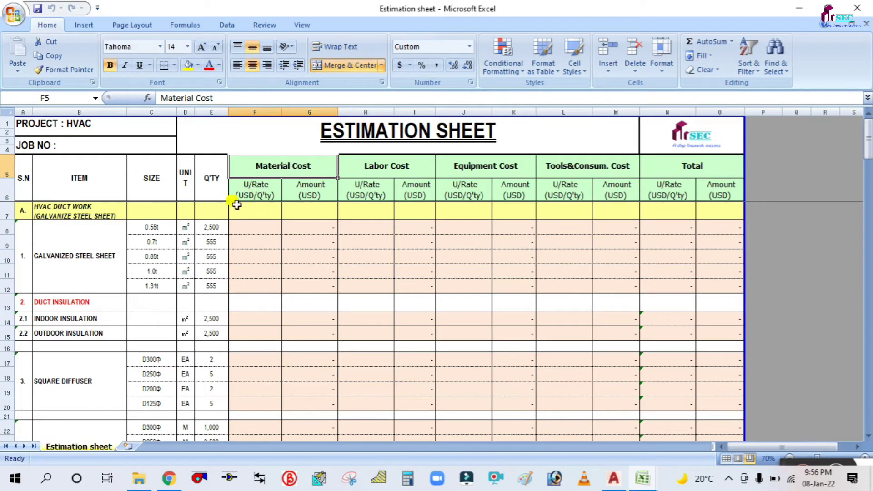
click(309, 191)
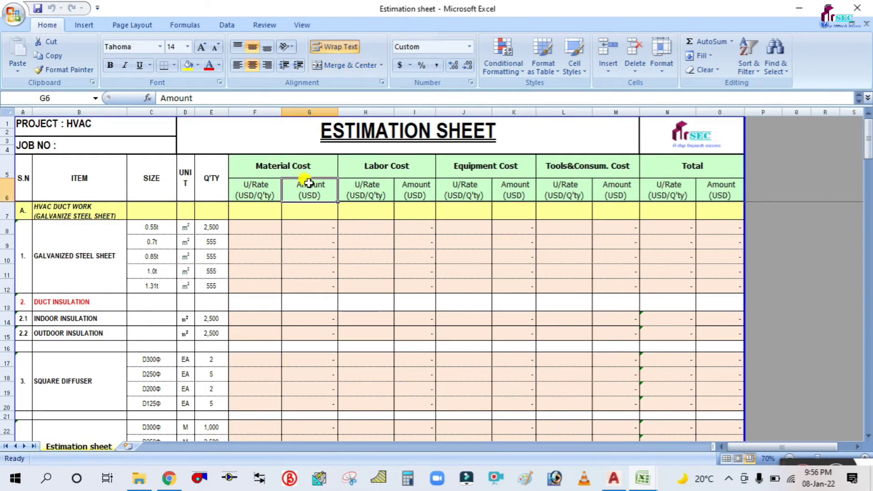
click(389, 170)
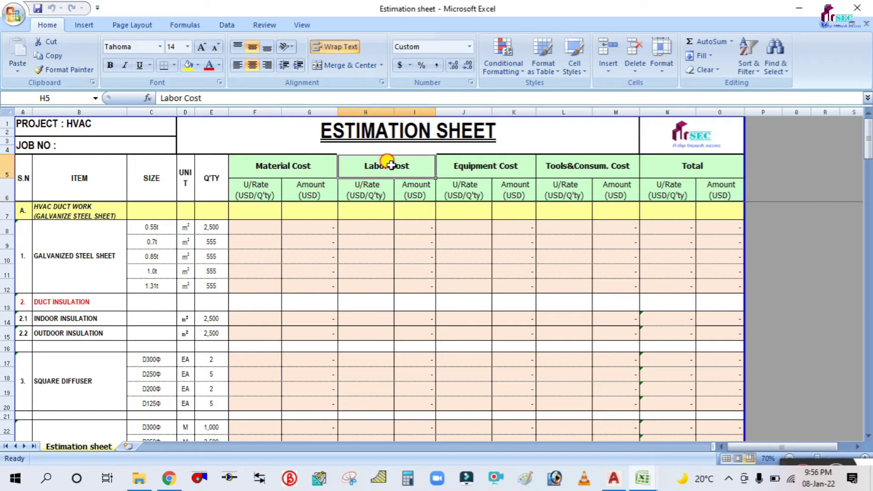
click(369, 191)
click(414, 191)
click(469, 172)
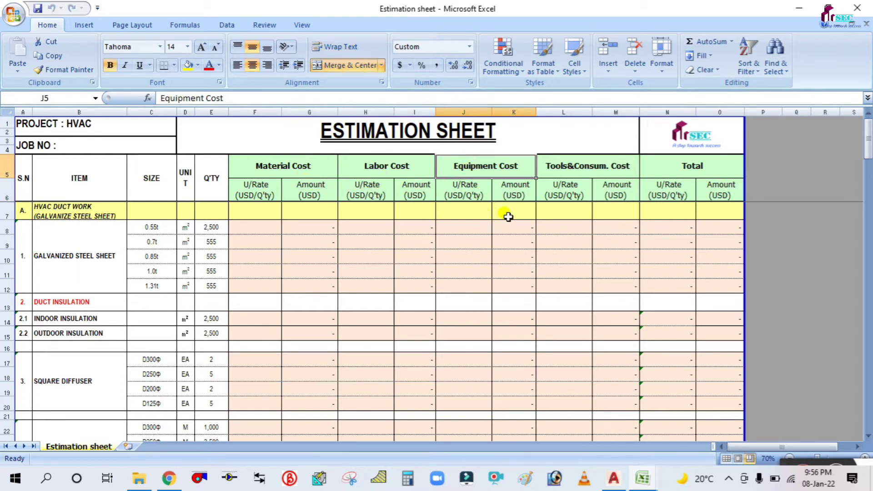
click(474, 187)
click(530, 185)
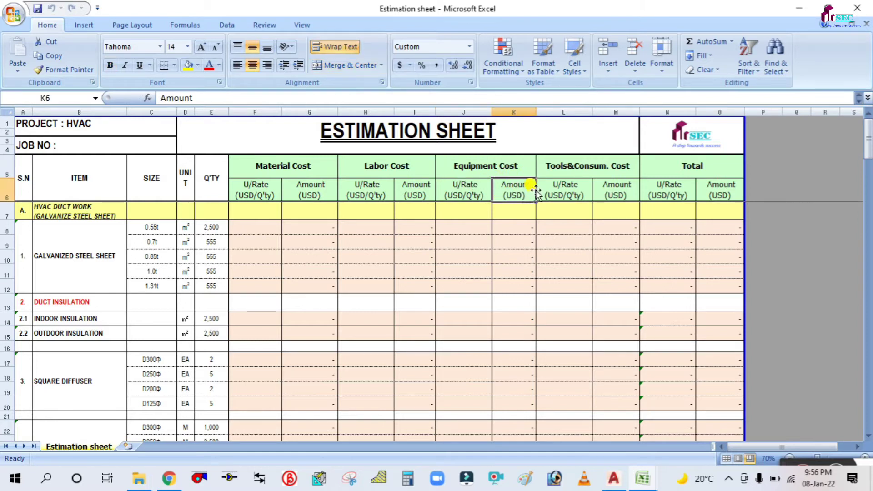
click(594, 168)
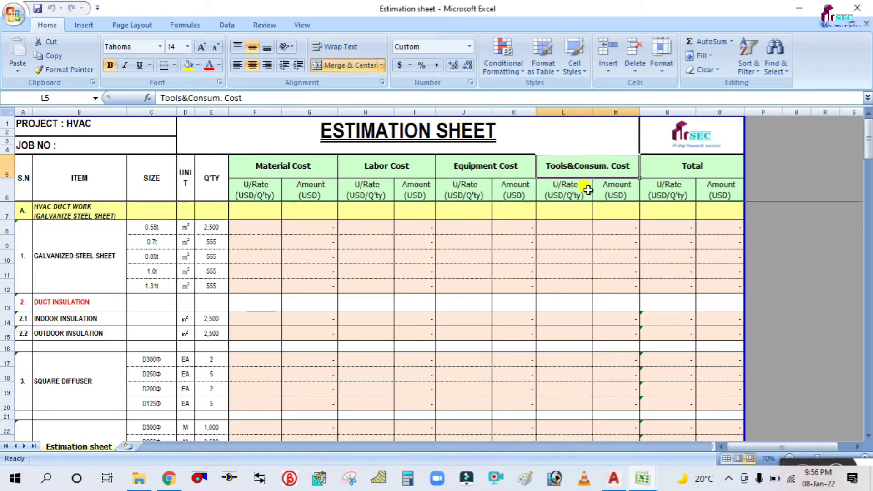
click(562, 187)
click(609, 187)
click(692, 160)
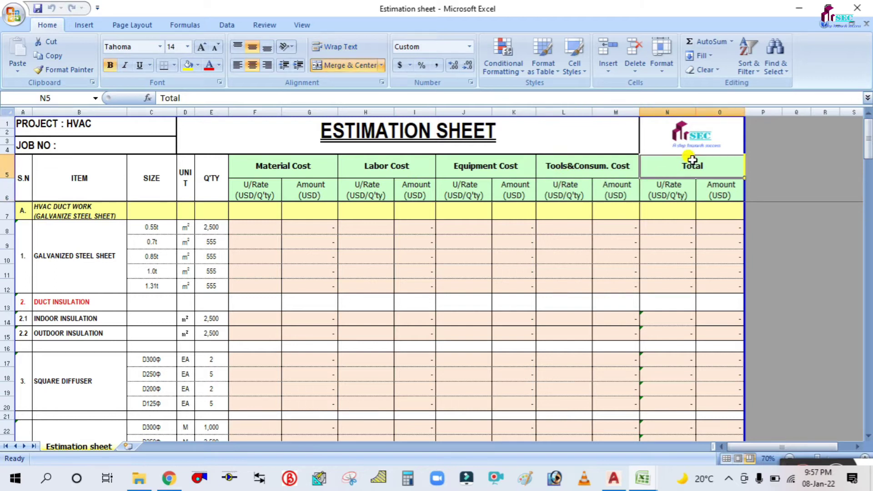
click(682, 192)
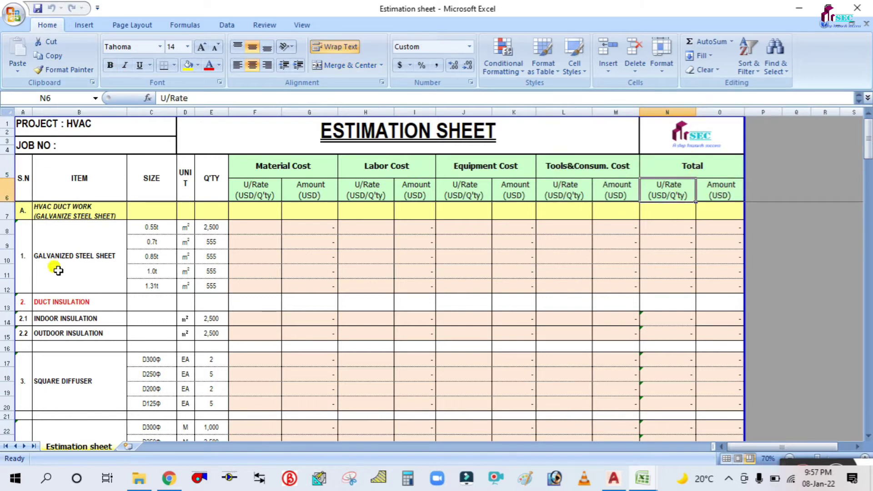
Review the galvanized steel sheet thicknesses from 0.55t to 1.0t in the size column
click(158, 227)
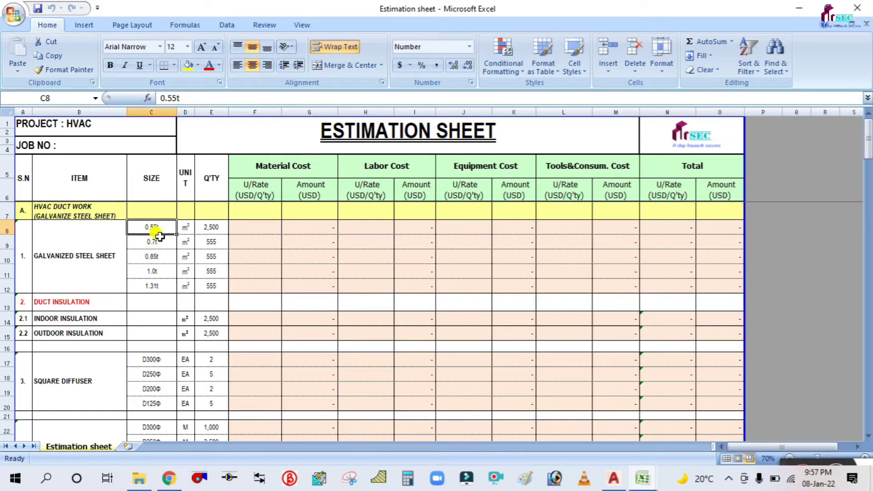
click(157, 240)
click(156, 260)
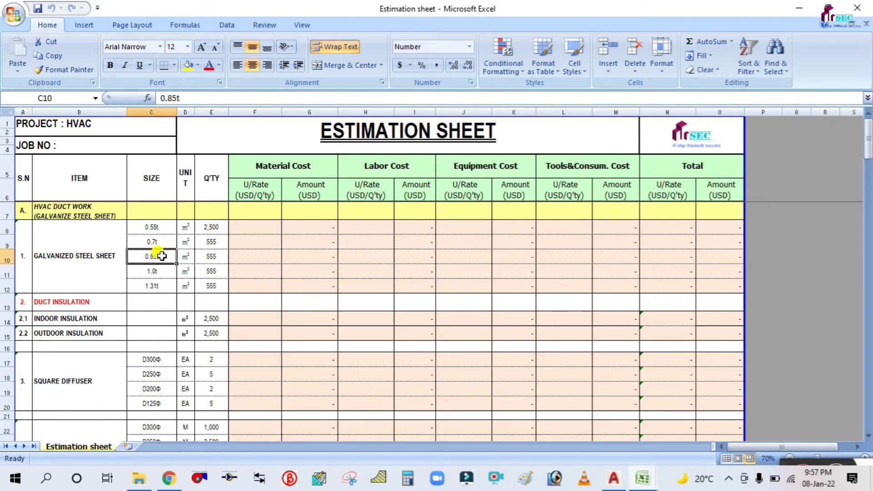
click(157, 271)
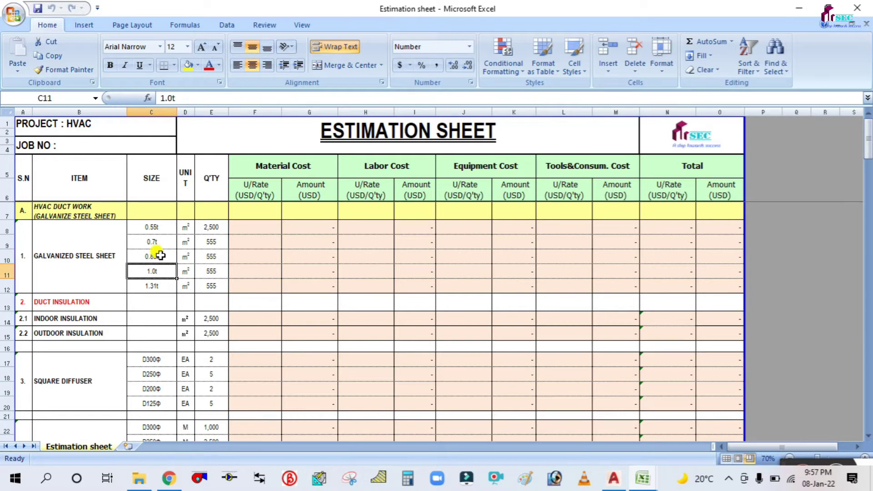
click(159, 256)
click(154, 268)
click(156, 257)
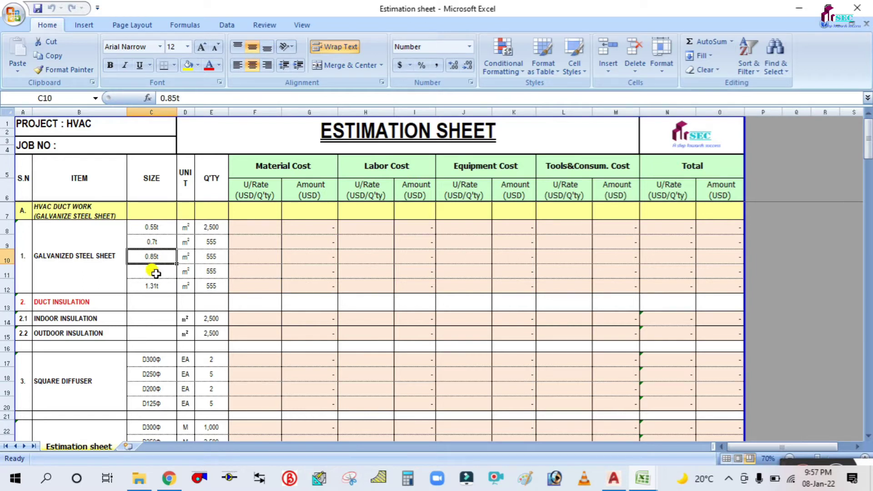
click(156, 273)
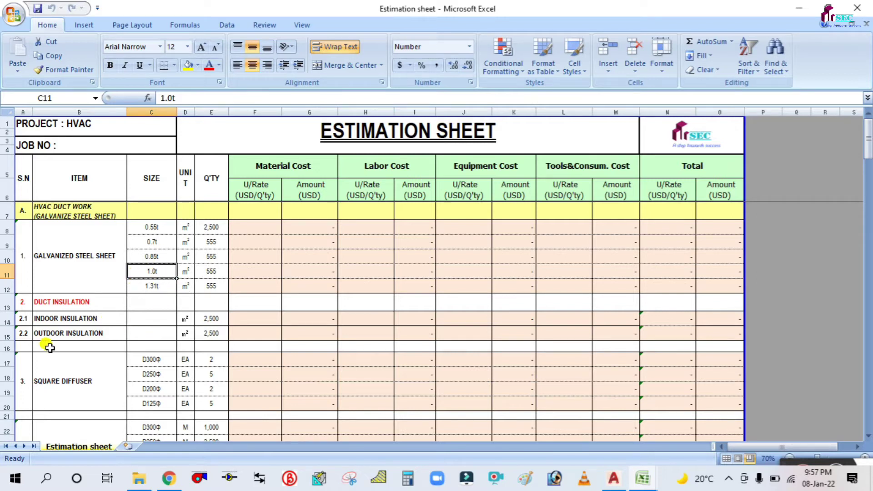
Enter the duct insulation sizes: 25 for indoor insulation and 50 for outdoor insulation
scroll(63, 346, down, 2)
scroll(85, 325, up, 2)
scroll(119, 314, down, 1)
click(101, 257)
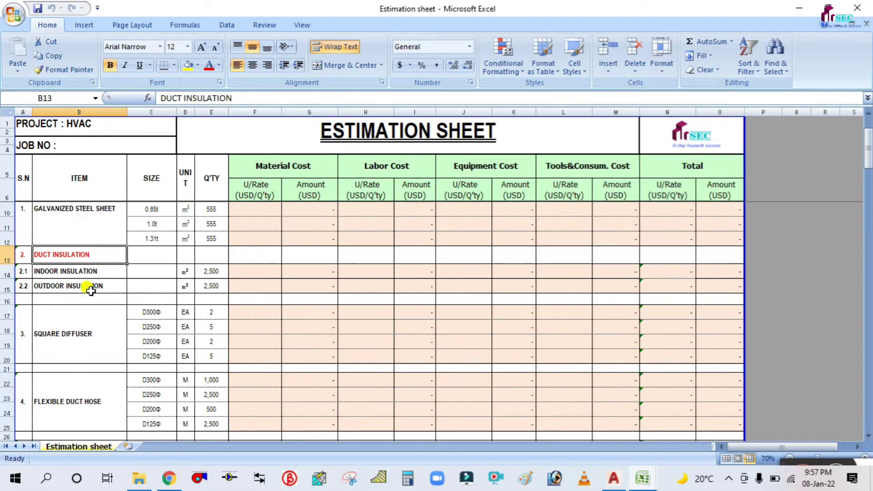
click(88, 271)
click(149, 271)
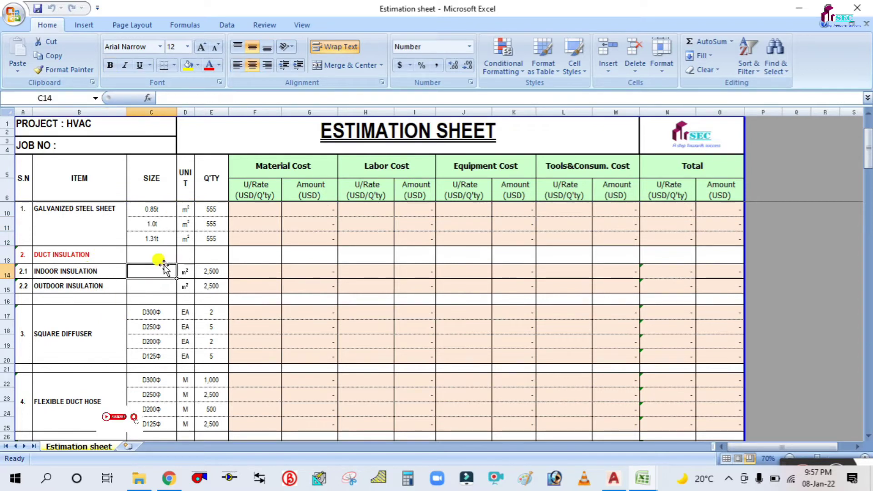
text(25)
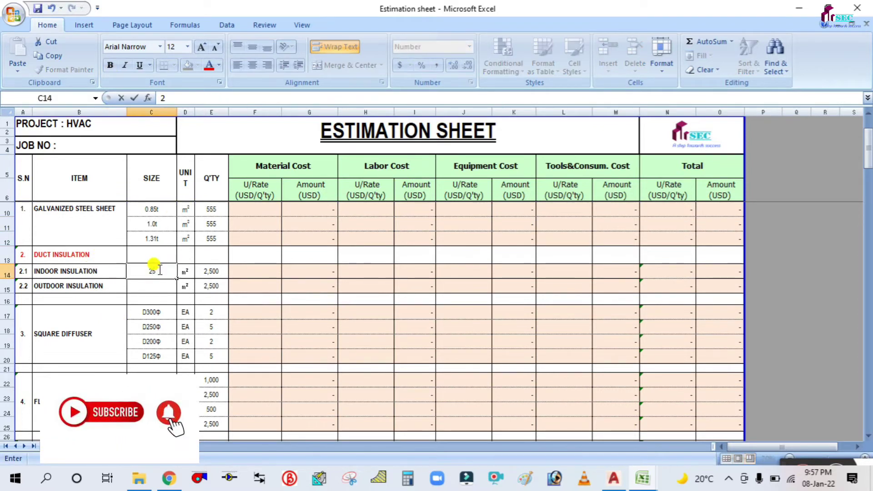
click(156, 290)
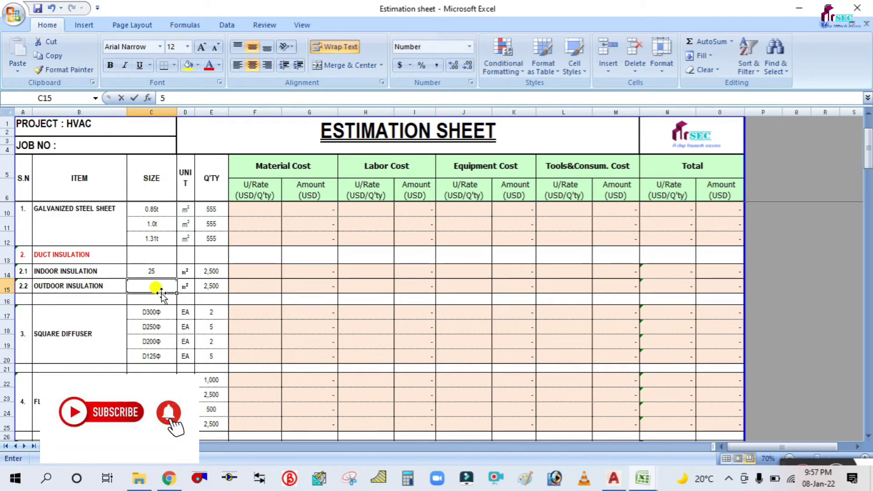
text(50)
click(237, 280)
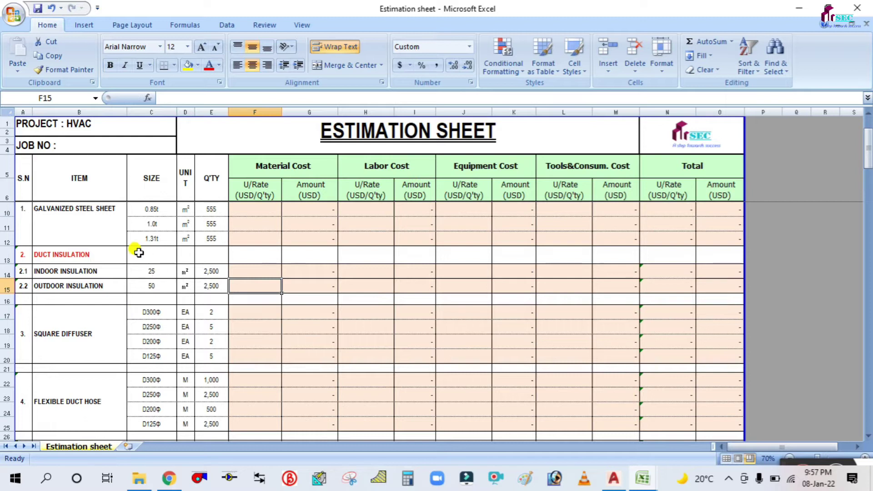
click(153, 285)
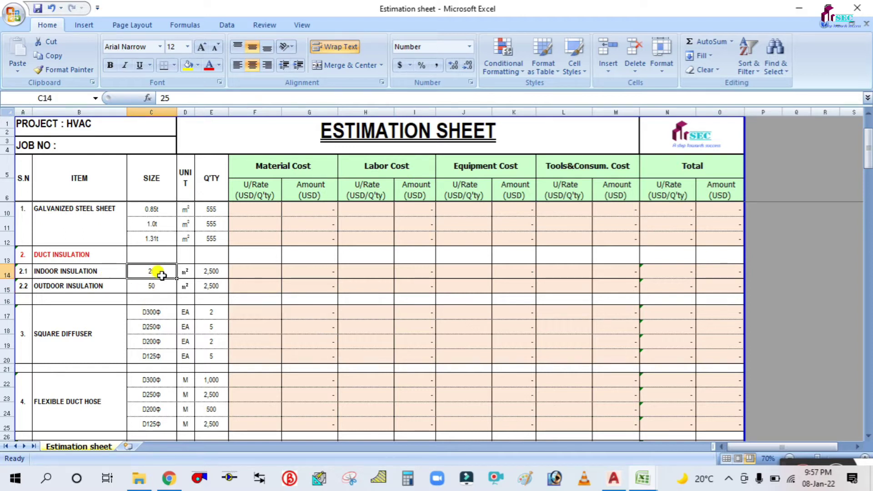
Review the square diffuser item and its listed sizes D300, D250, D200 and D125
scroll(107, 316, down, 1)
click(102, 297)
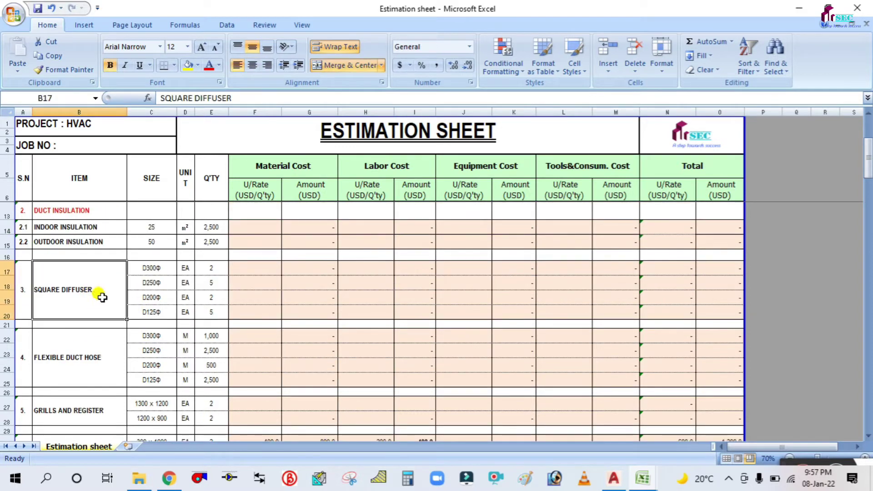
click(144, 271)
click(145, 284)
click(146, 297)
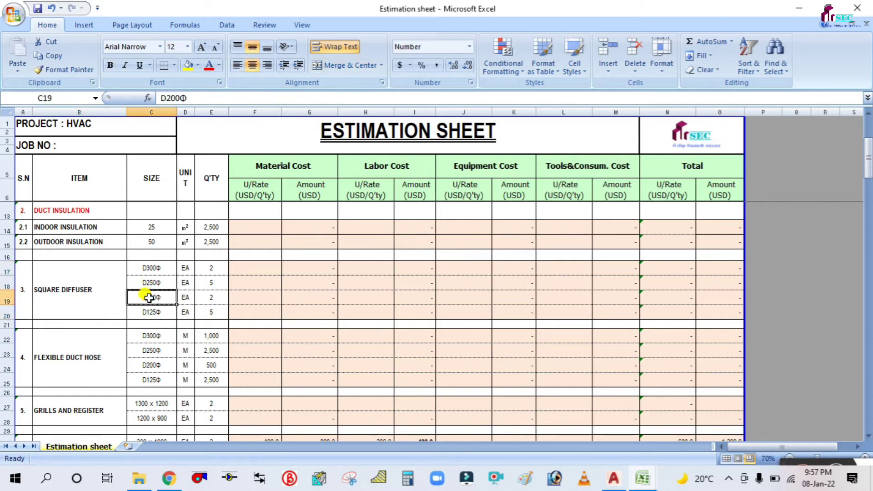
click(149, 310)
click(148, 298)
click(149, 284)
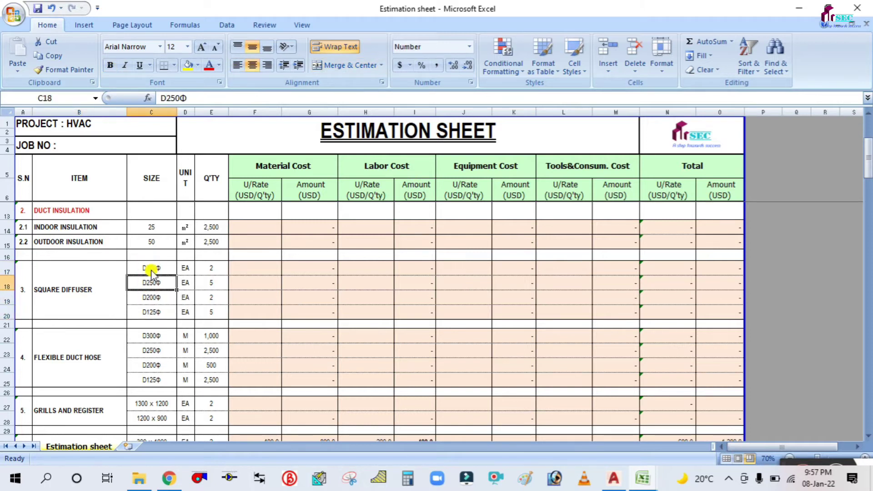
click(152, 269)
click(150, 284)
click(151, 298)
click(151, 311)
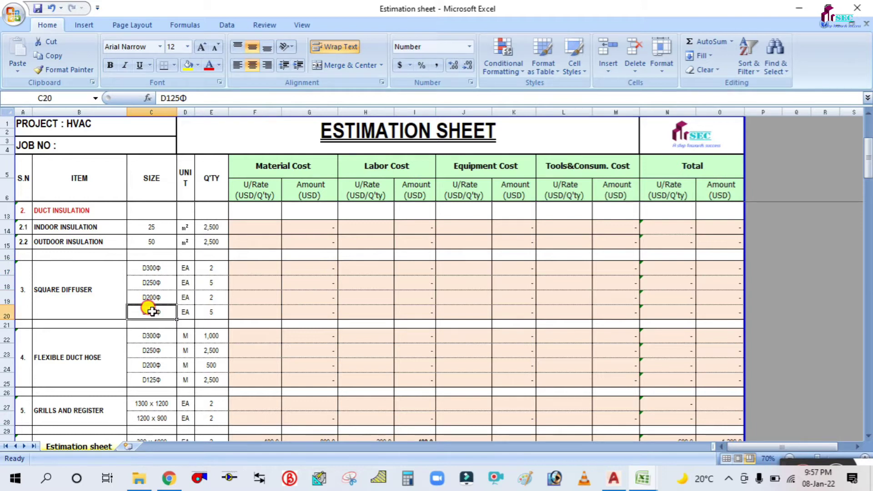
Review the flexible duct hose item and its listed sizes D300, D250, D200 and D125
scroll(152, 277, down, 2)
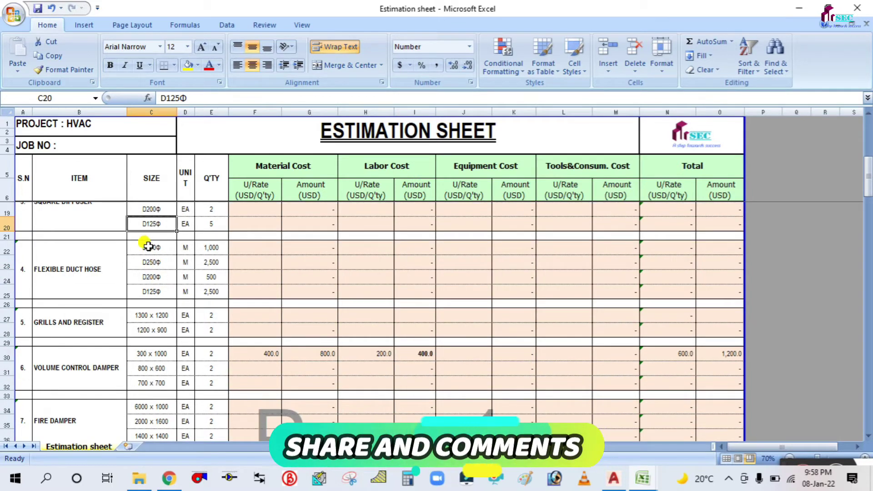
click(84, 274)
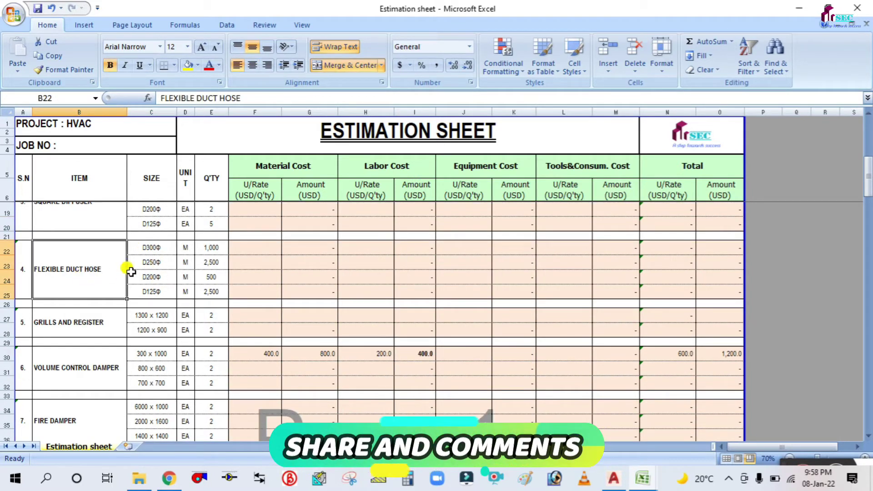
click(151, 247)
click(151, 263)
click(151, 277)
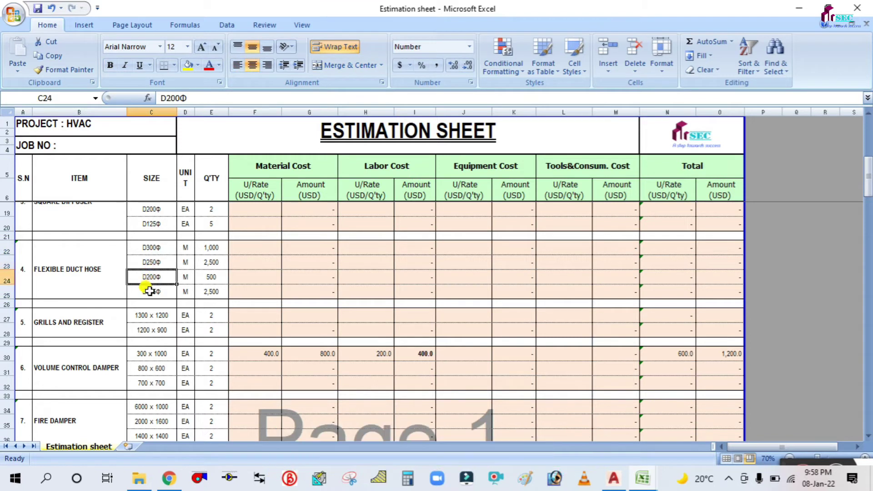
click(150, 291)
Review the grills and register item with its 1300 x 1200 and 1200 x 900 sizes
scroll(74, 322, down, 1)
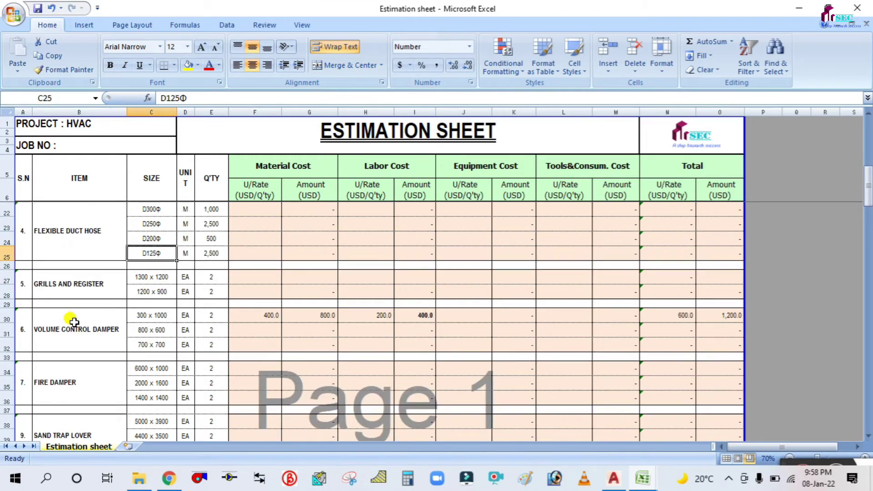
click(72, 283)
scroll(133, 290, down, 1)
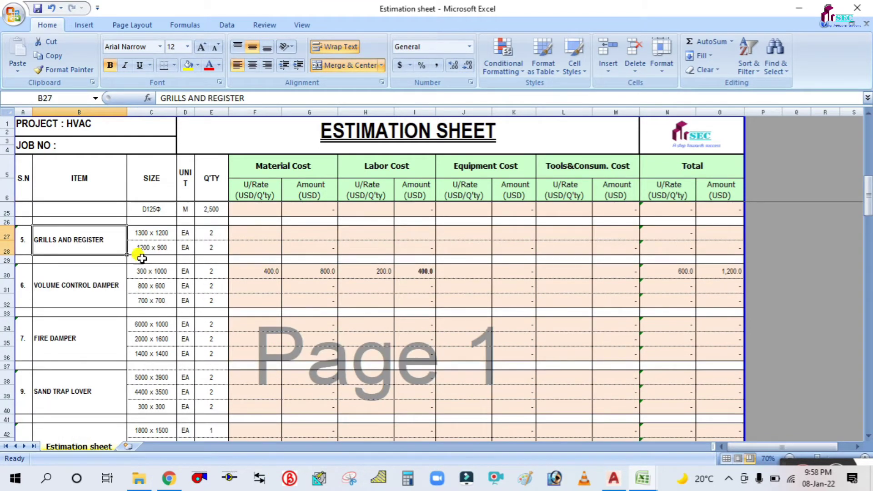
click(152, 232)
click(151, 247)
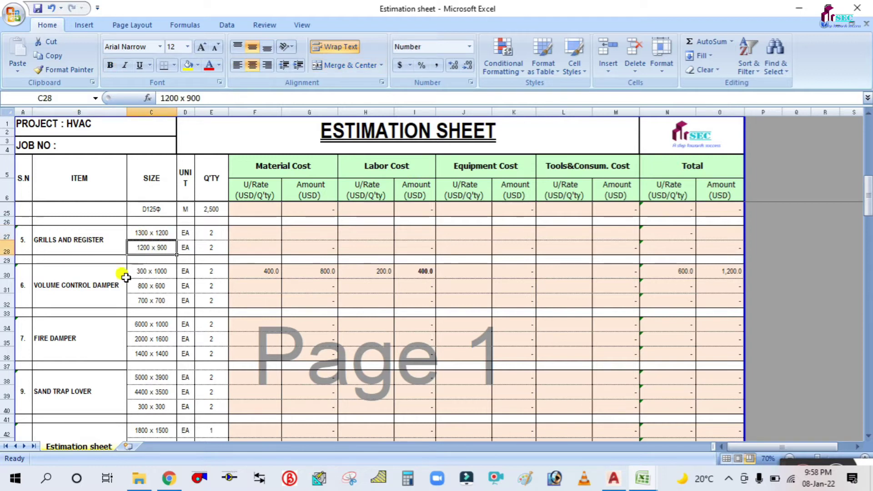
Review the volume control damper item and its sizes 300 x 1000, 800 x 600 and 700 x 700
click(100, 286)
click(149, 269)
click(150, 286)
click(150, 312)
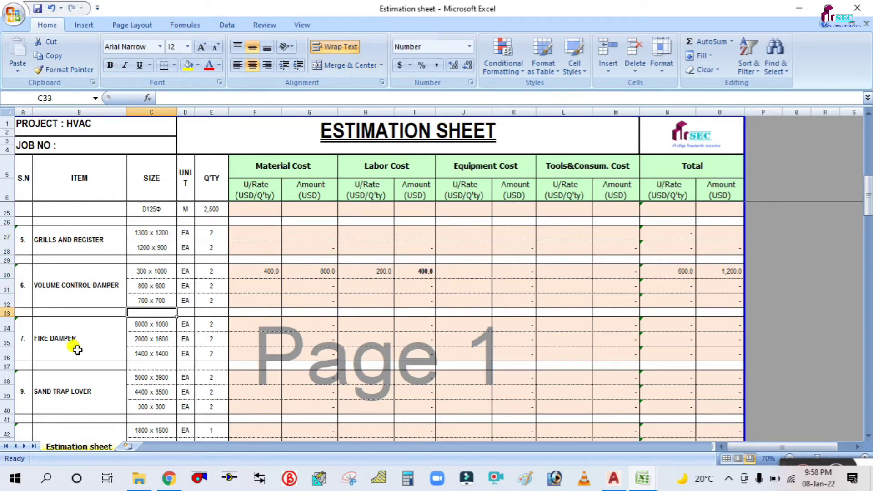
Look over the fire damper and the remaining duct items down to the refrigerant piping section, returning to the sheet's first rows
click(77, 350)
scroll(137, 282, down, 1)
scroll(264, 273, down, 3)
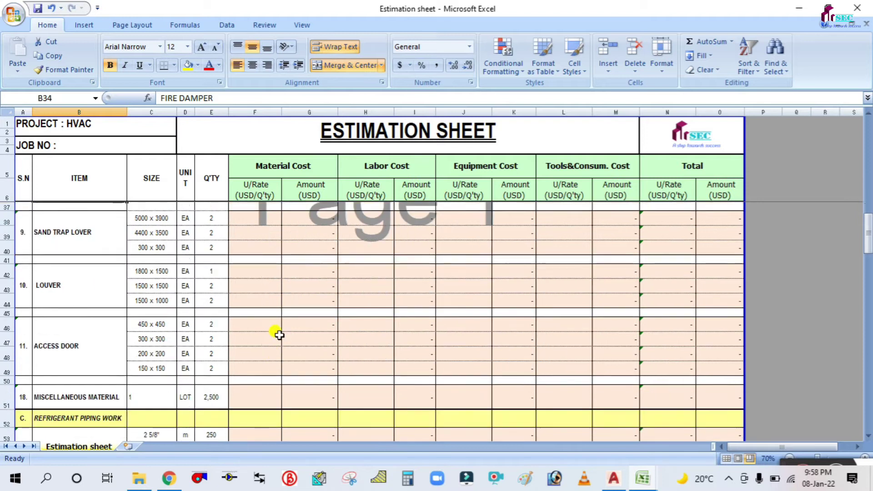
scroll(279, 335, up, 10)
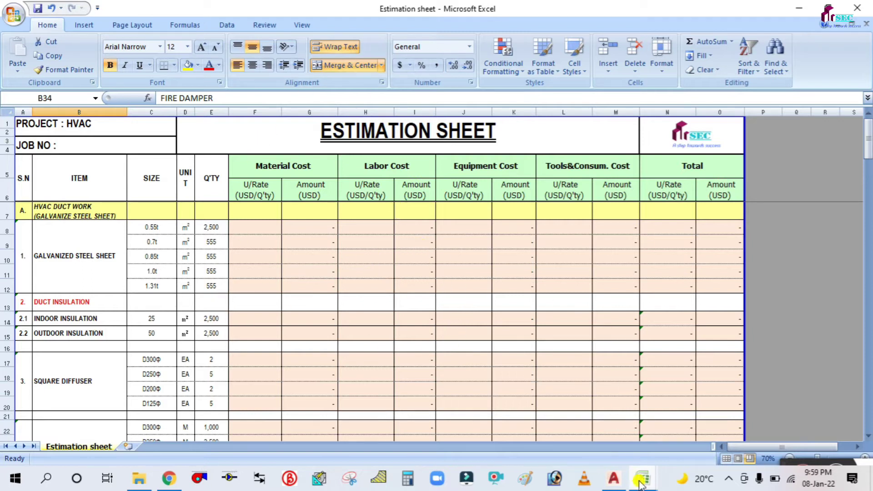
Switch to the duct and accessories quantity takeoff workbook and check the total duct quantity in square feet
mouse_move(641, 478)
click(706, 411)
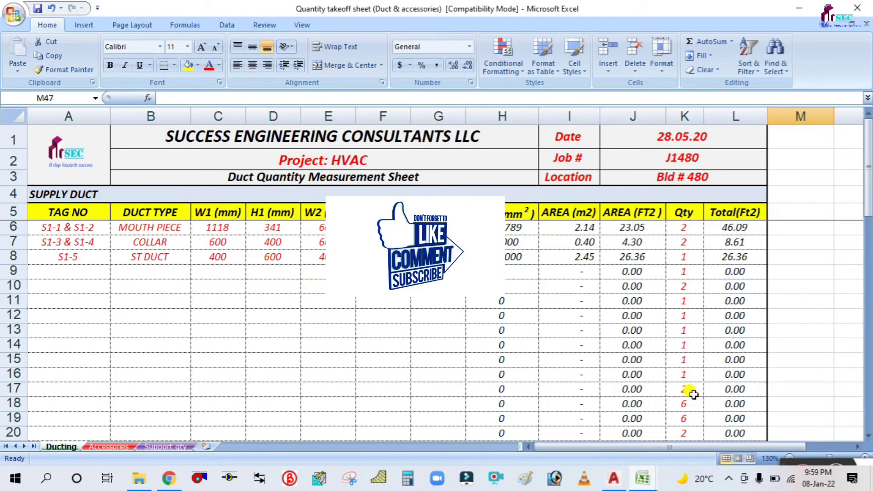
scroll(471, 300, down, 7)
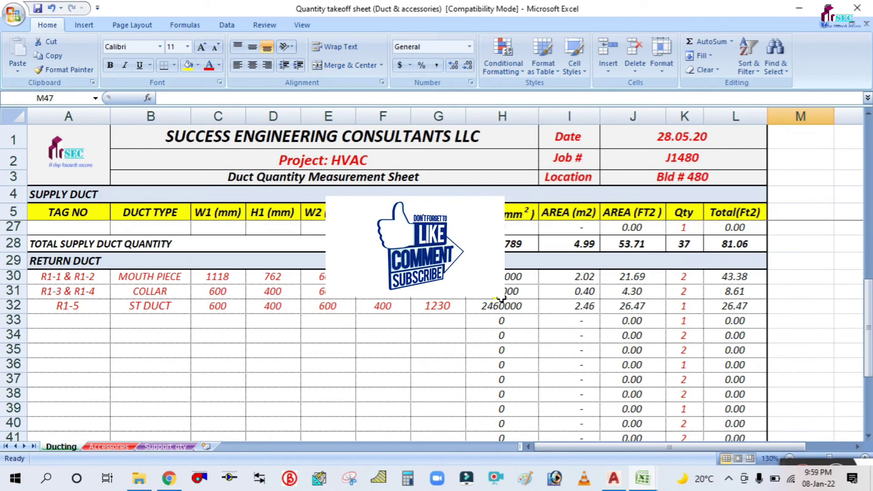
scroll(677, 295, down, 5)
scroll(695, 273, up, 1)
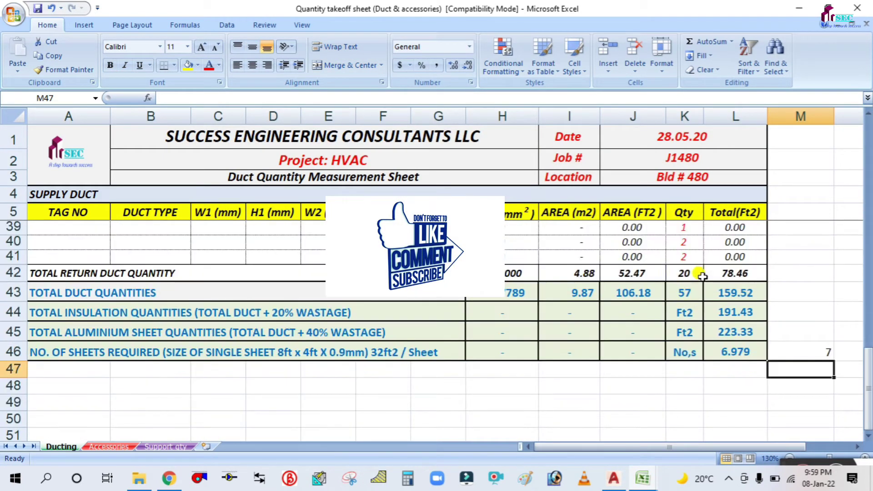
click(145, 285)
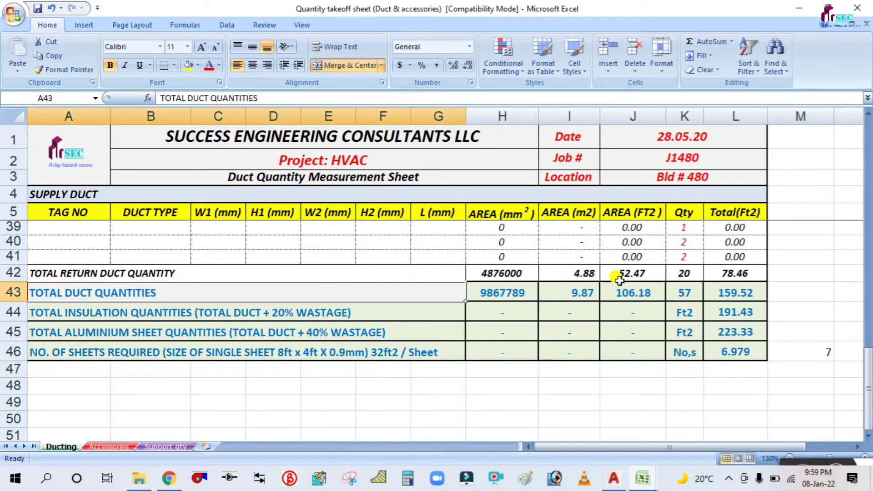
click(745, 293)
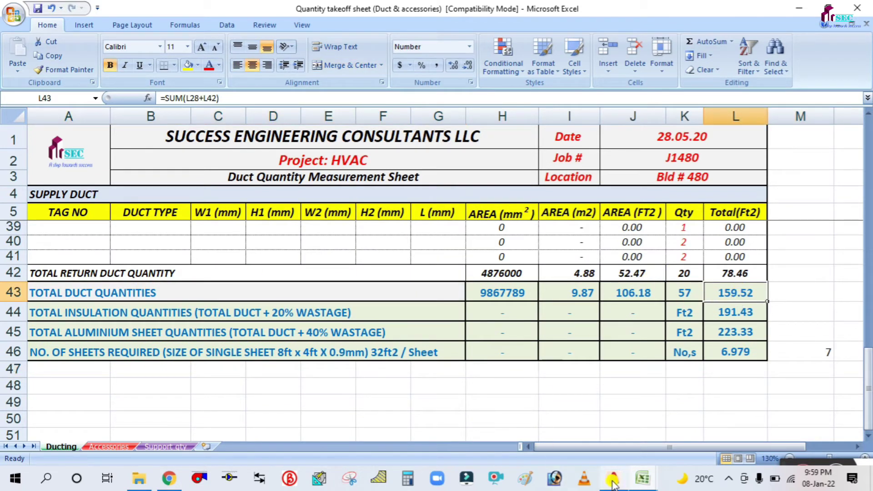
Return to the estimation sheet and locate the 0.85t size of the galvanized steel sheet
mouse_move(643, 478)
click(589, 412)
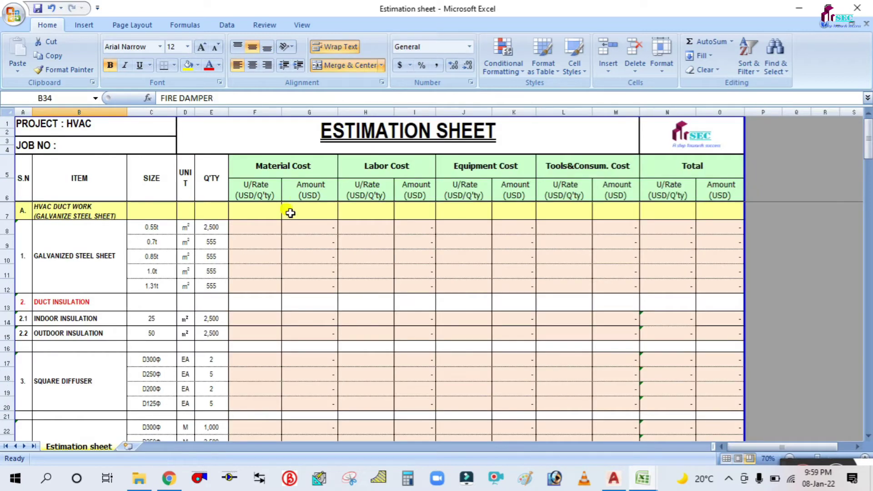
click(150, 258)
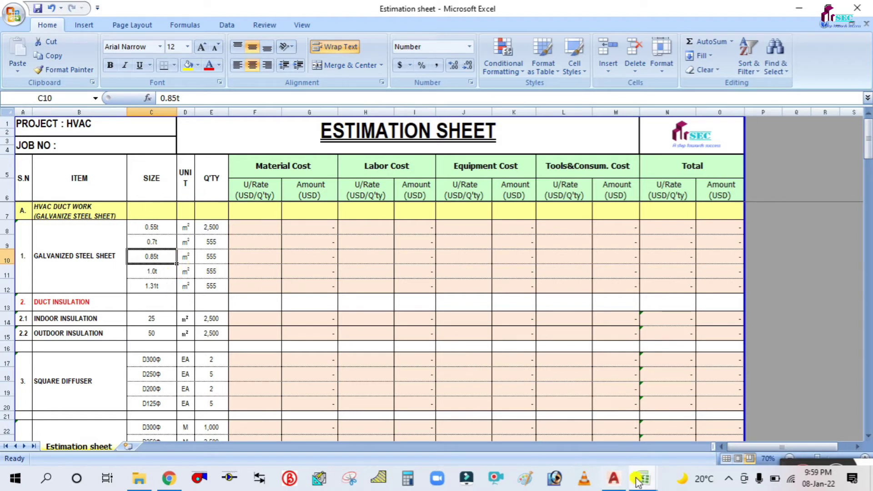
Go back to the quantity takeoff workbook, review the supply and return duct rows, and inspect the total duct area formula in m2
mouse_move(643, 477)
click(720, 405)
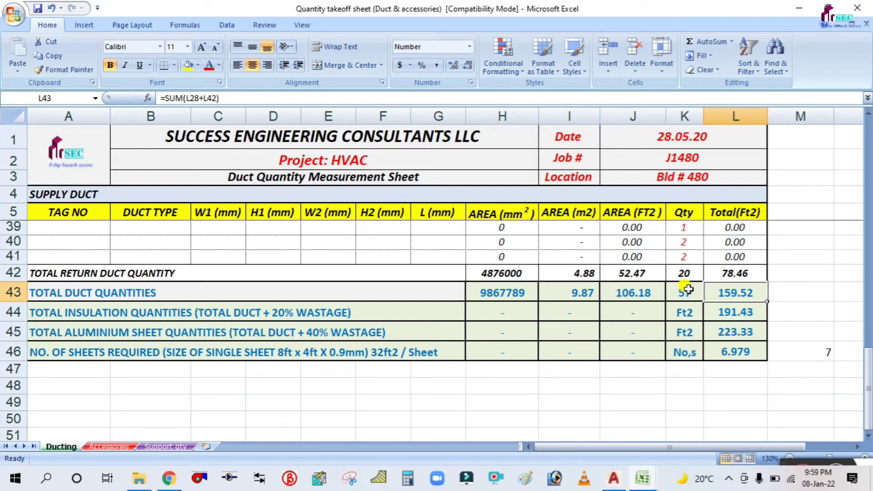
scroll(695, 317, up, 9)
scroll(699, 320, up, 2)
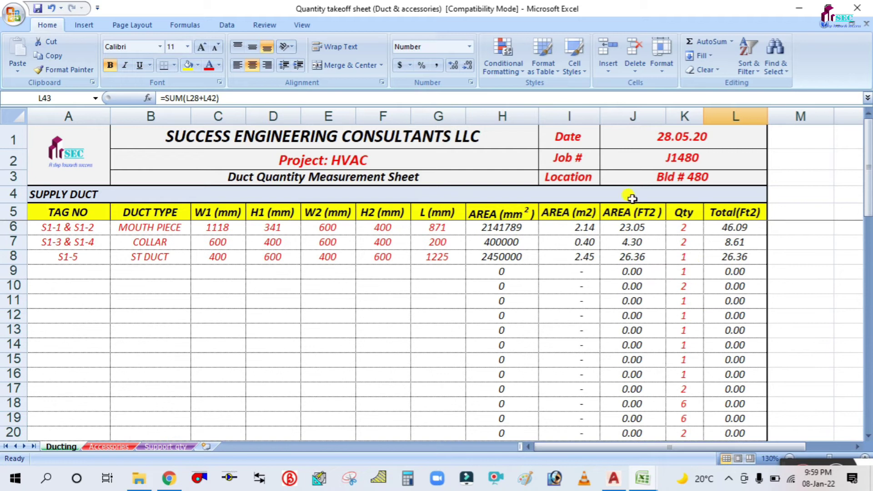
scroll(595, 266, down, 5)
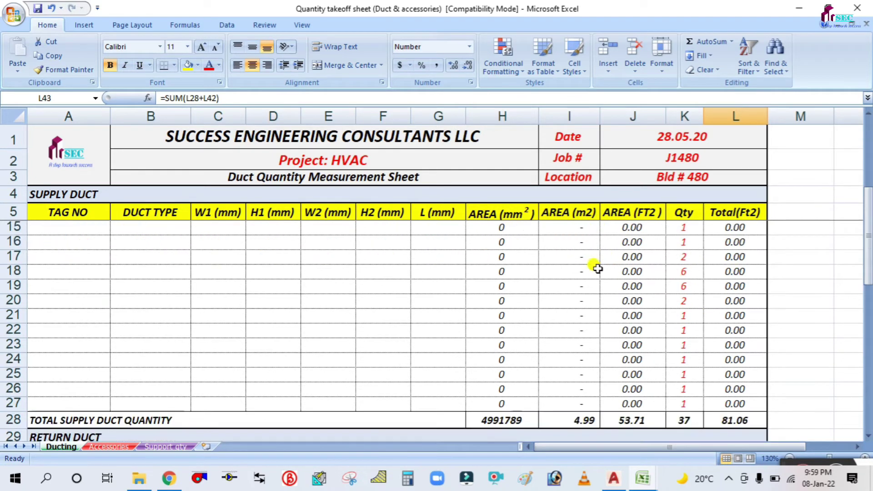
scroll(603, 296, down, 5)
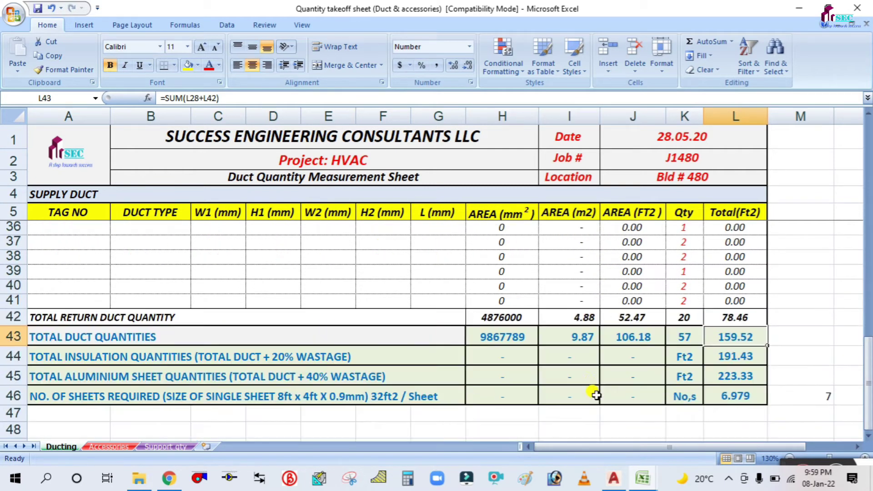
double_click(577, 338)
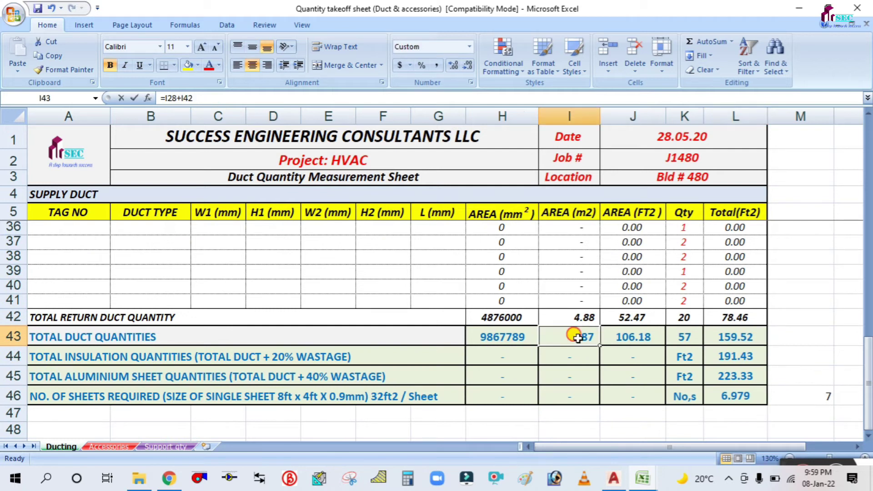
key(Escape)
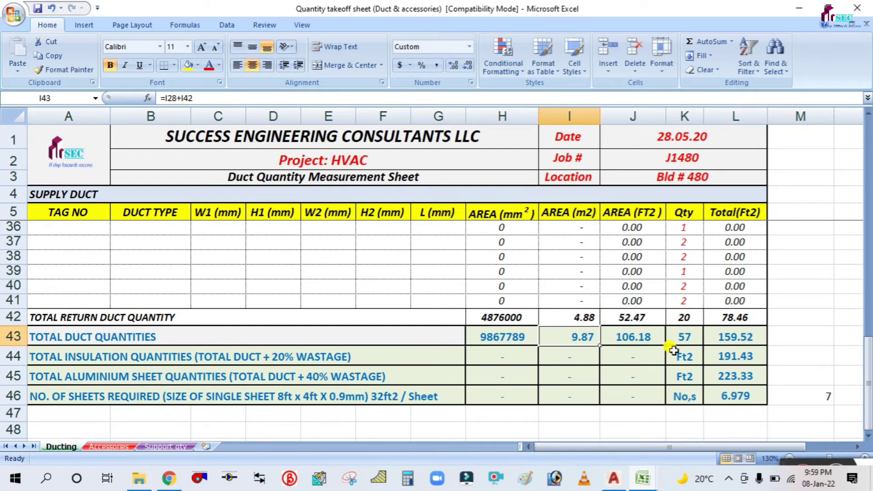
Return to the estimation sheet and use Calculator to divide the total duct area of 159 ft2 by 10.76
mouse_move(645, 484)
click(604, 419)
click(406, 482)
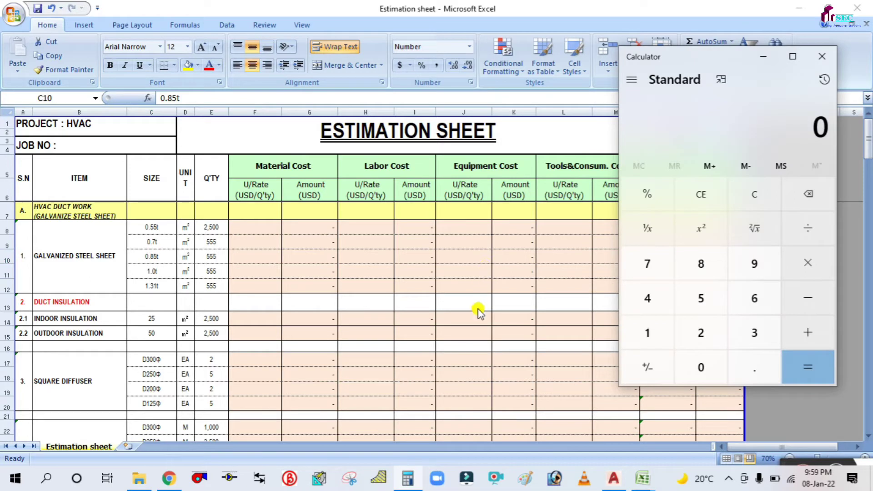
click(639, 332)
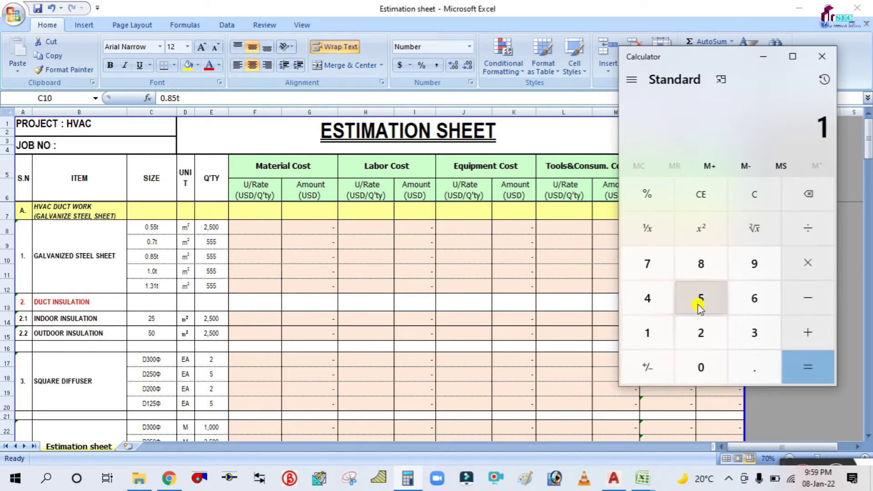
click(698, 300)
click(755, 268)
click(808, 228)
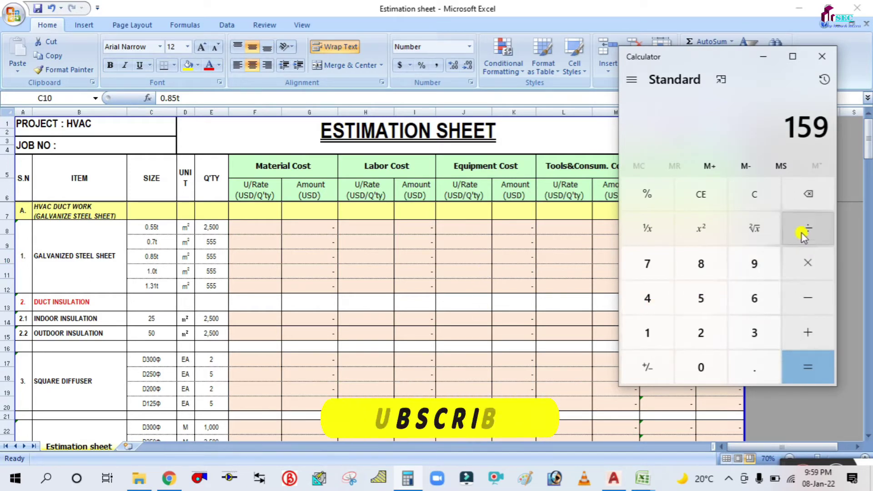
click(667, 347)
click(701, 367)
click(754, 366)
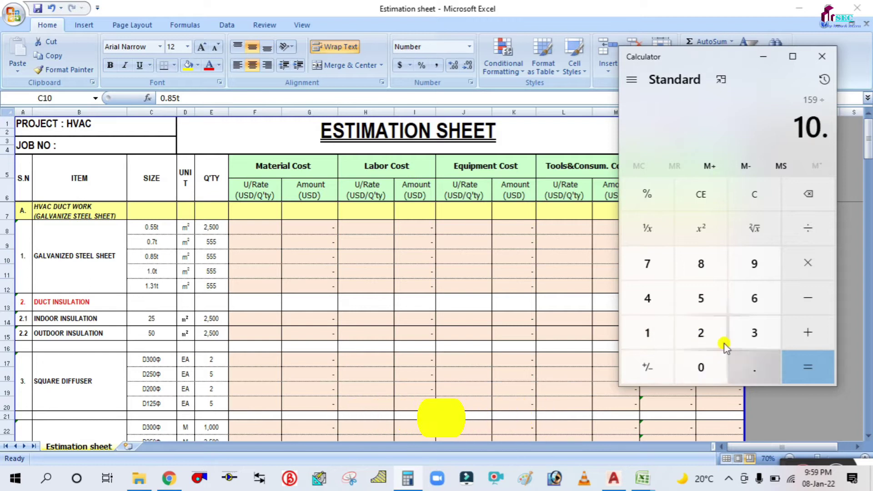
click(660, 270)
click(750, 296)
click(805, 370)
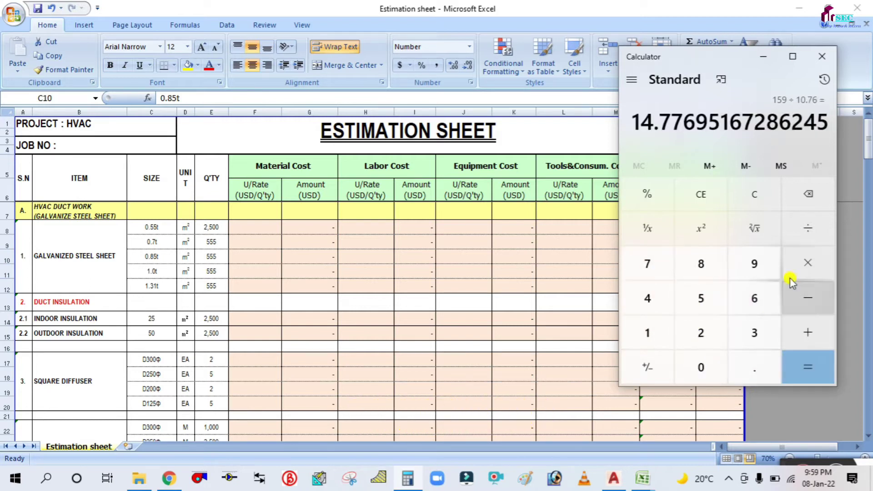
click(762, 64)
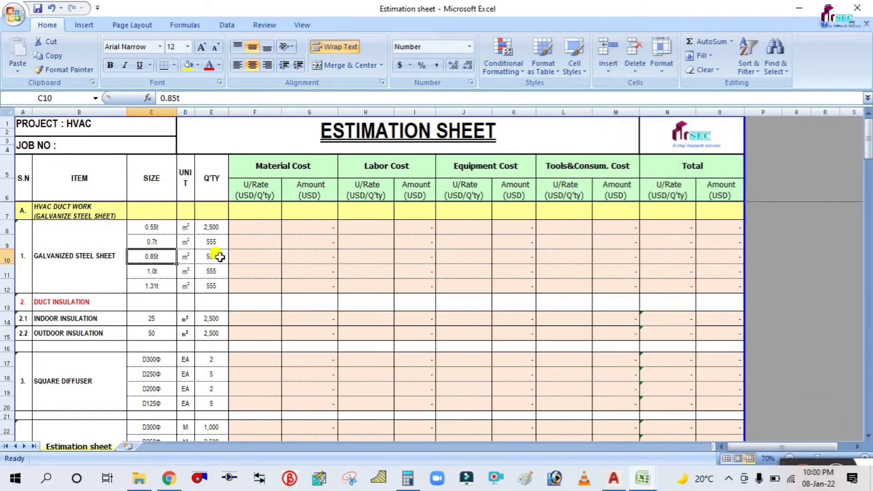
Set the quantity of the 0.85t galvanized steel sheet to 15 m²
click(216, 255)
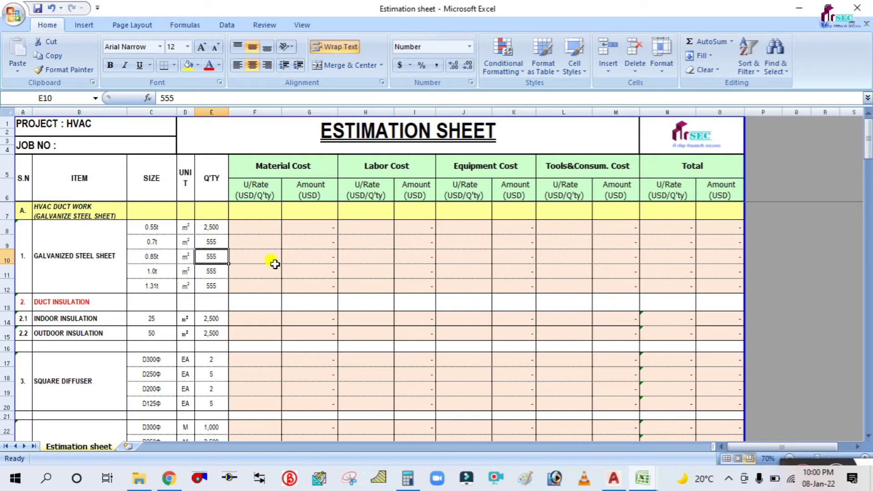
text(15)
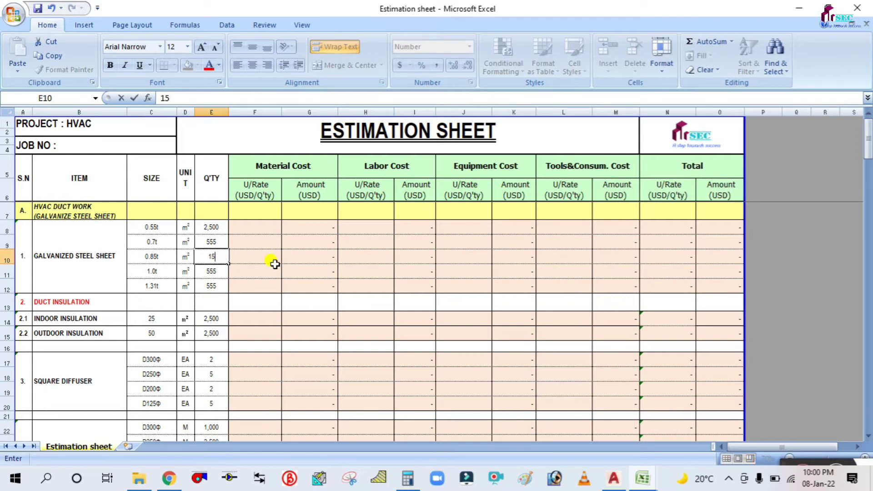
click(288, 269)
Enter a material unit rate of 30 USD for the 0.85t galvanized steel sheet
click(255, 254)
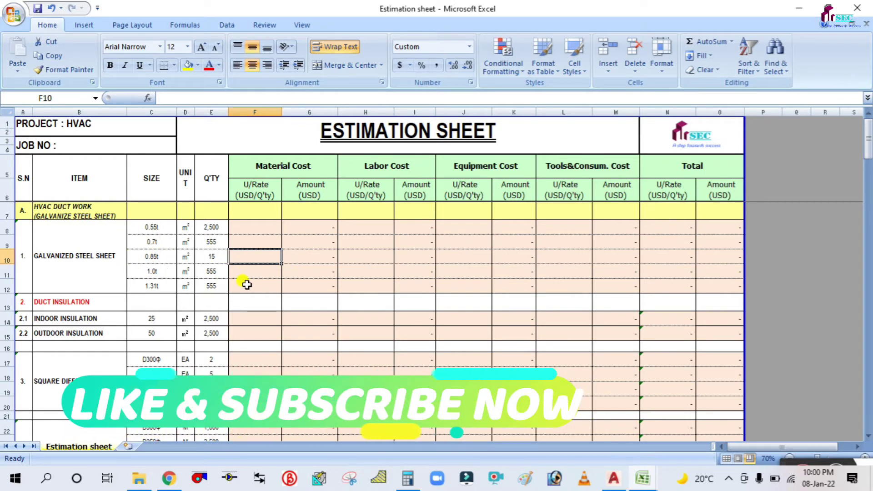
text(30)
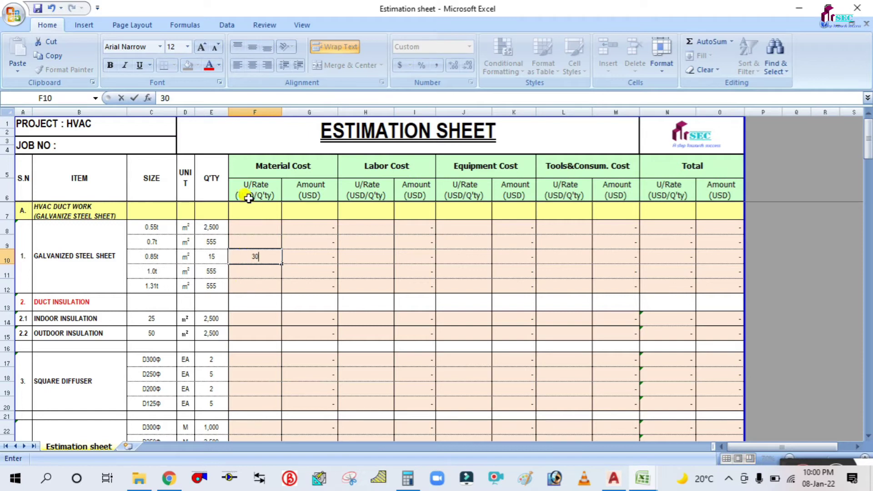
click(249, 273)
click(257, 256)
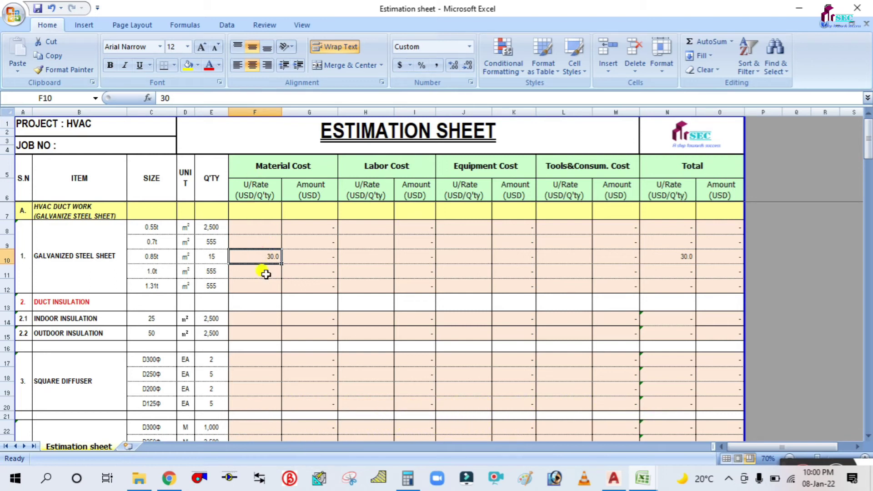
click(263, 272)
click(267, 253)
Inspect the material amount cells for the 0.85t, 0.7t and 0.55t galvanized steel sheets to find the amount formula
click(308, 256)
text(0)
click(311, 237)
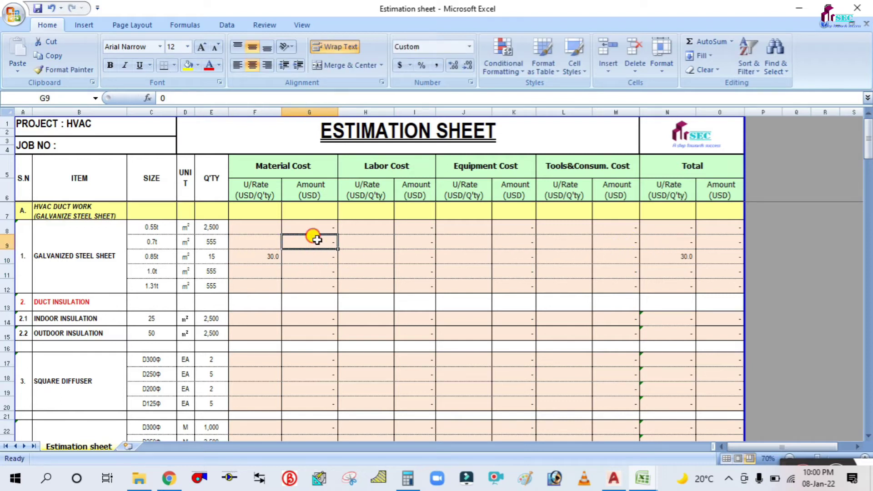
click(322, 224)
double_click(323, 225)
key(Escape)
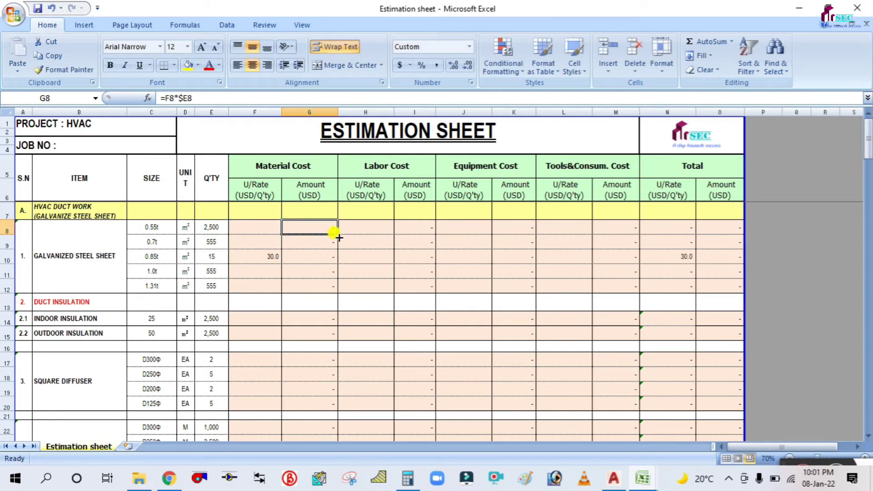
Fill the material amount formula from the 0.55t row down to the 1.31t row and check the 0.85t row's formula
drag(337, 234, 336, 287)
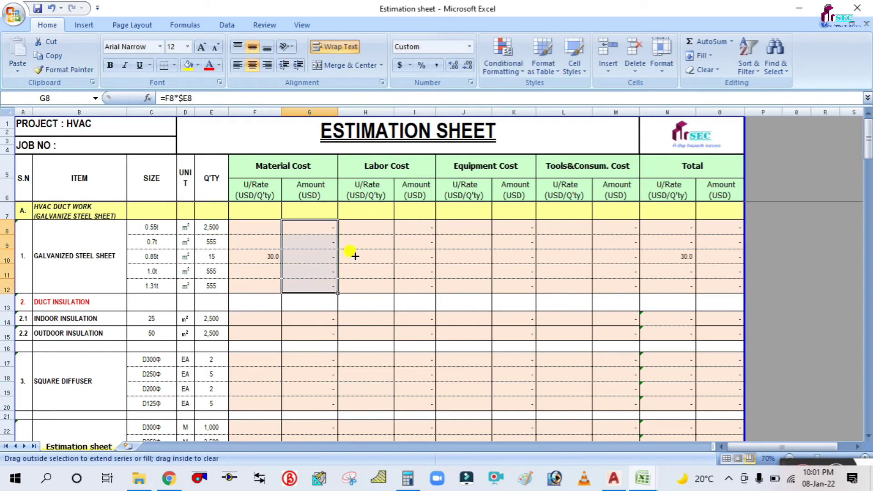
double_click(325, 255)
key(Tab)
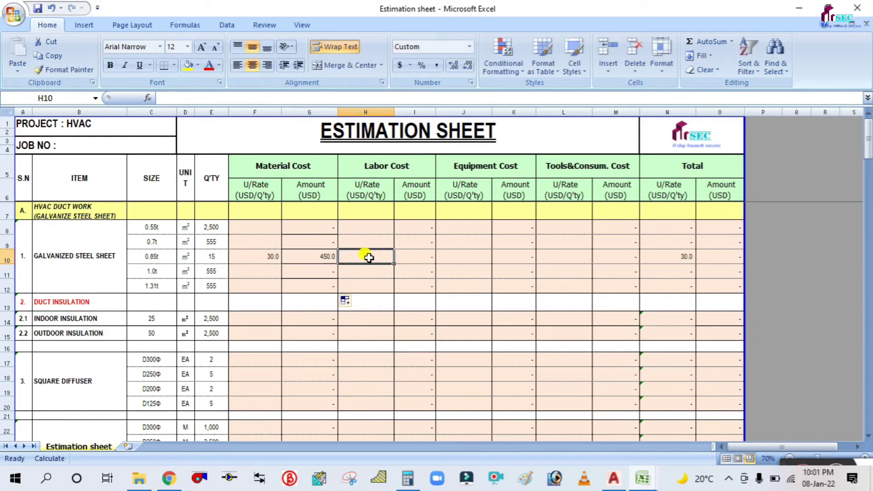
double_click(325, 258)
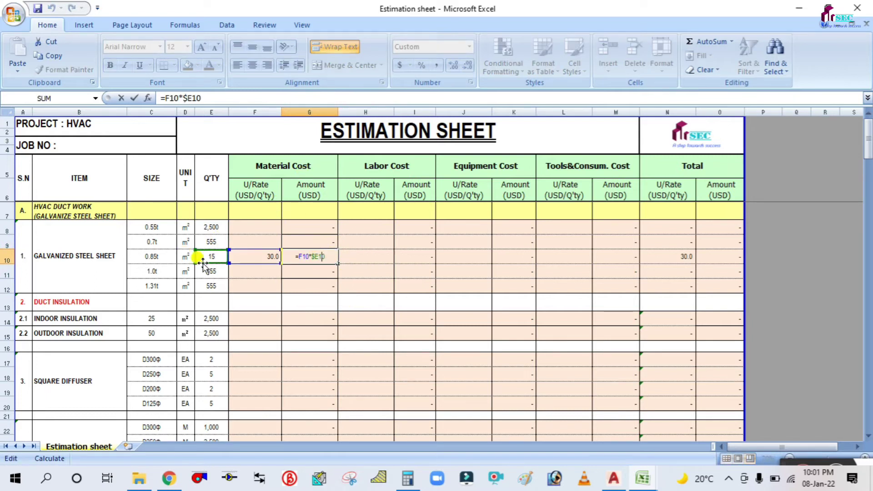
key(Escape)
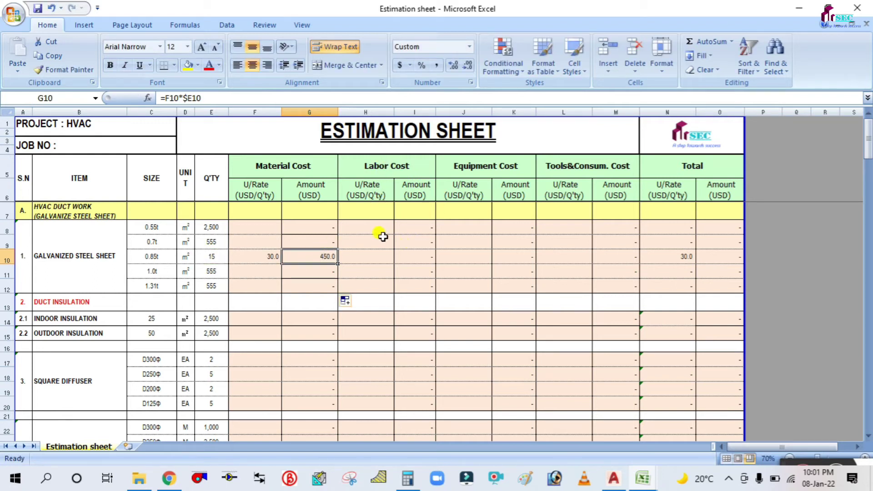
Copy the labor amount formula from the 0.55t row down through the 1.31t galvanized steel sheet row
click(423, 255)
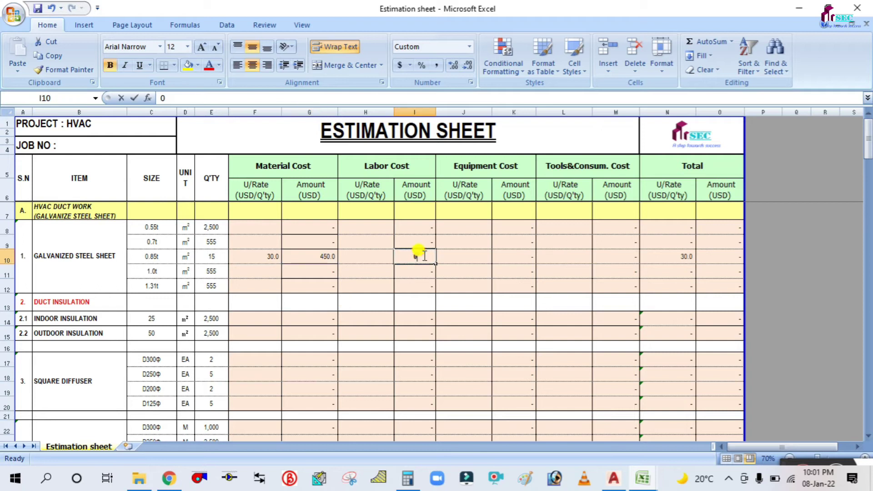
click(427, 226)
double_click(428, 226)
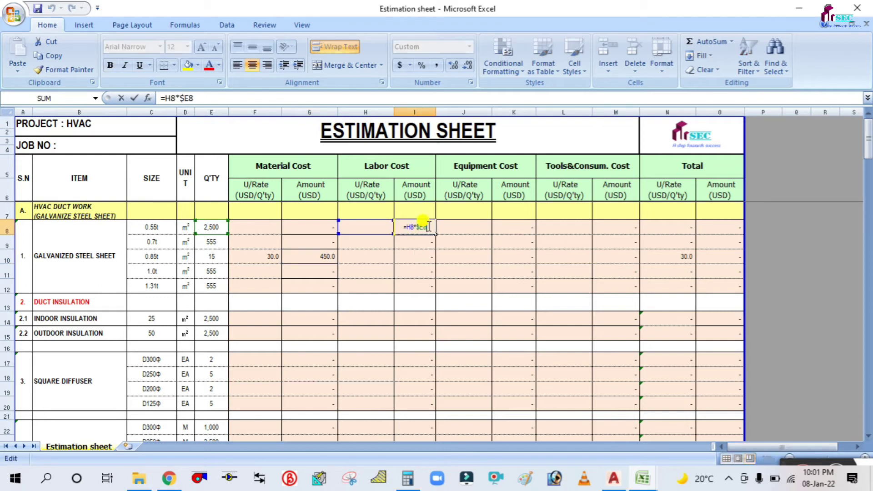
key(Escape)
drag(435, 235, 421, 257)
click(416, 251)
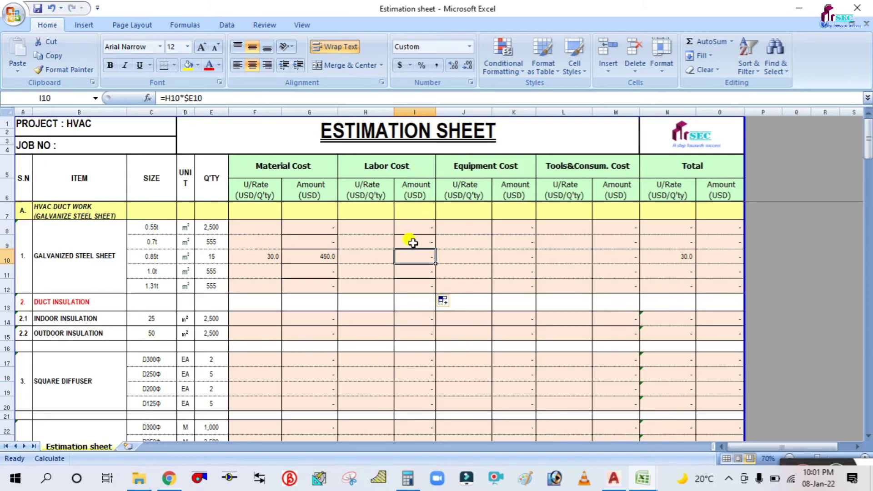
Enter a labor unit rate of 10 USD for the 0.85t galvanized steel sheet and check its labor amount formula
click(366, 269)
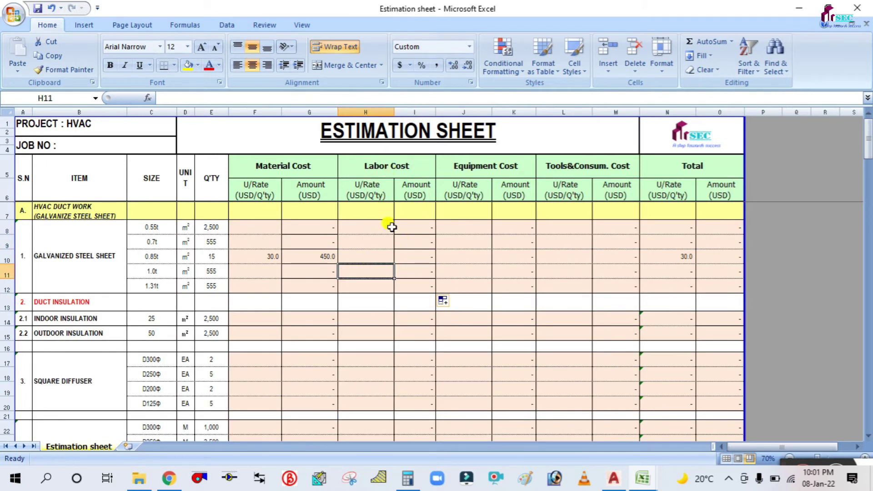
click(366, 254)
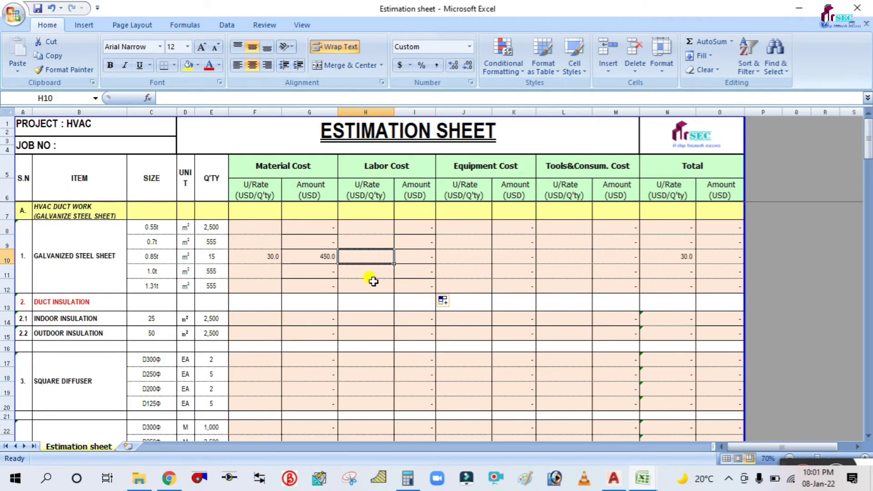
text(10)
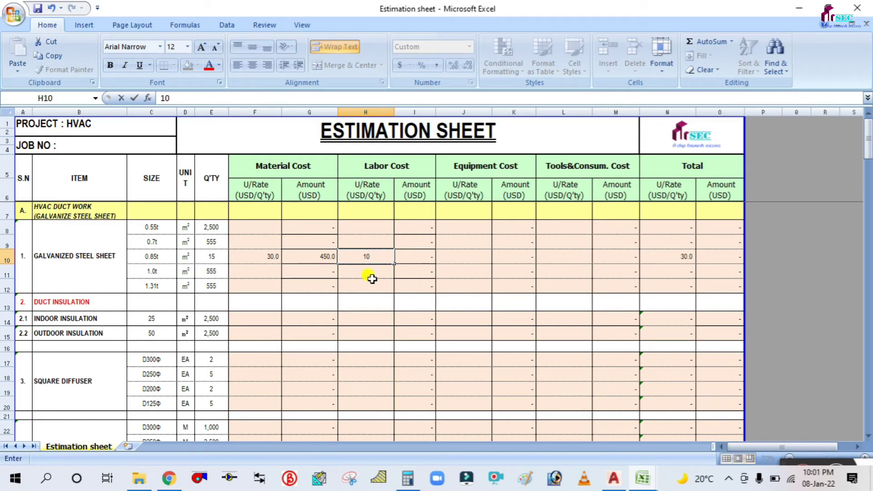
click(372, 280)
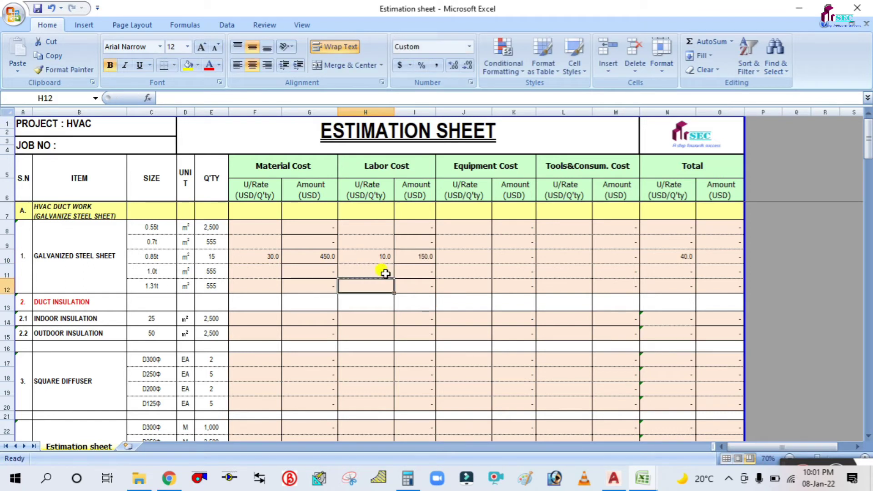
double_click(412, 256)
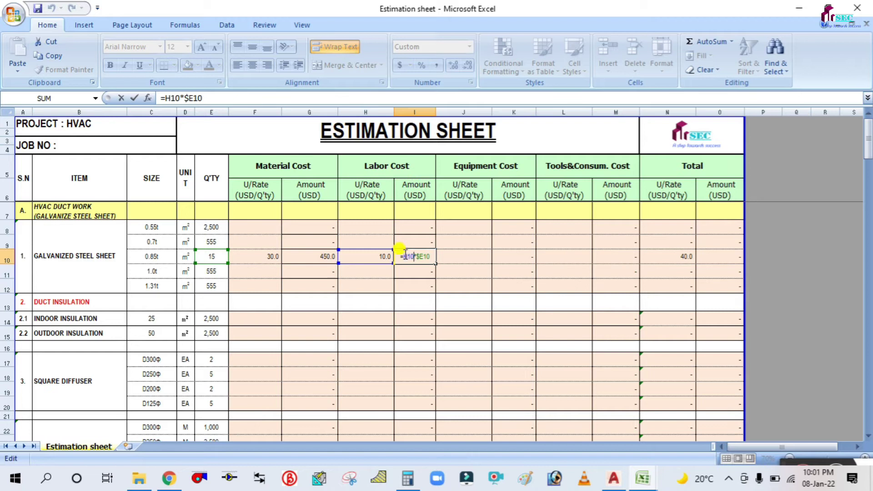
key(Escape)
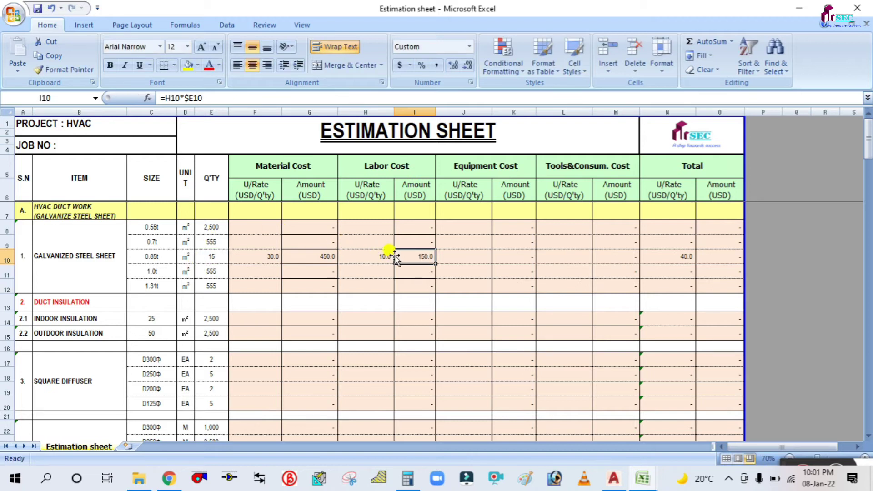
click(371, 257)
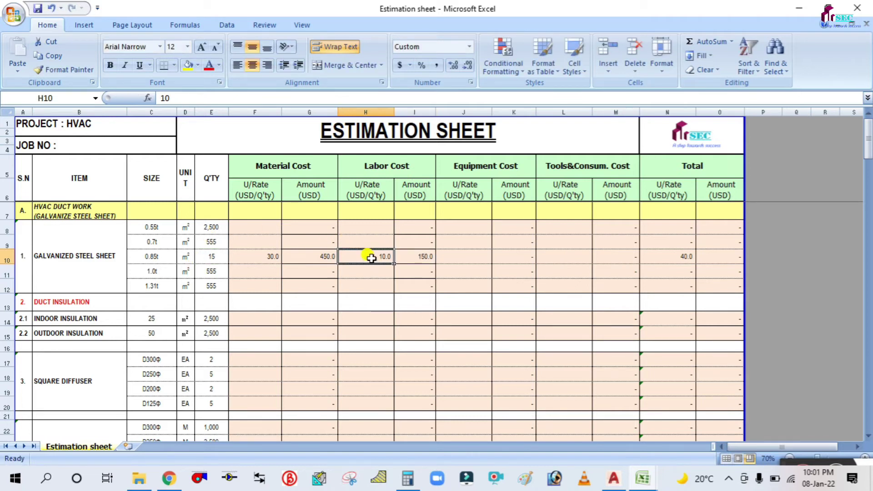
click(410, 253)
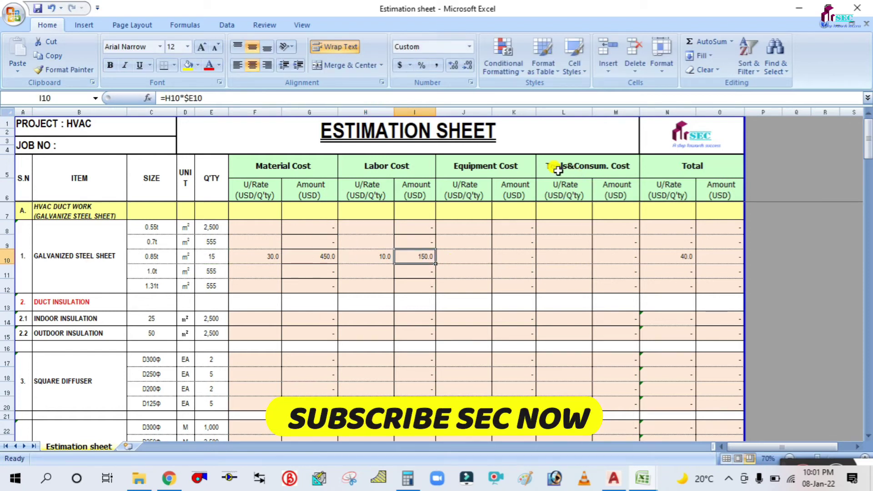
Copy the equipment amount formula from the 0.55t row down through the 1.31t galvanized steel sheet row
click(528, 228)
drag(532, 228, 498, 237)
click(471, 228)
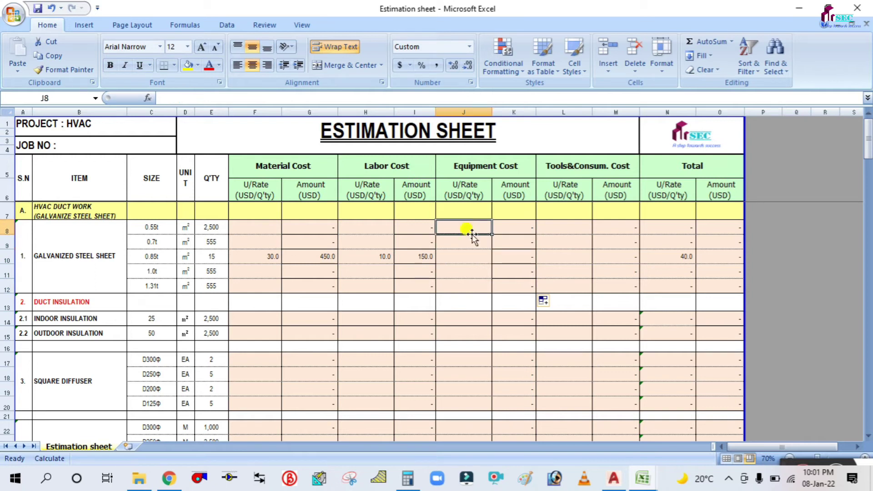
Enter an equipment unit rate of 100 USD for the 0.85t galvanized steel sheet and check its equipment amount formula
click(467, 262)
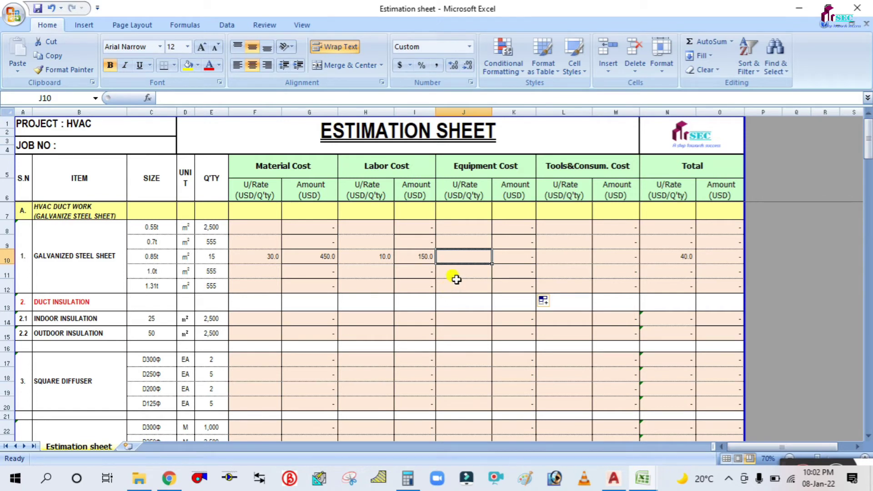
text(100)
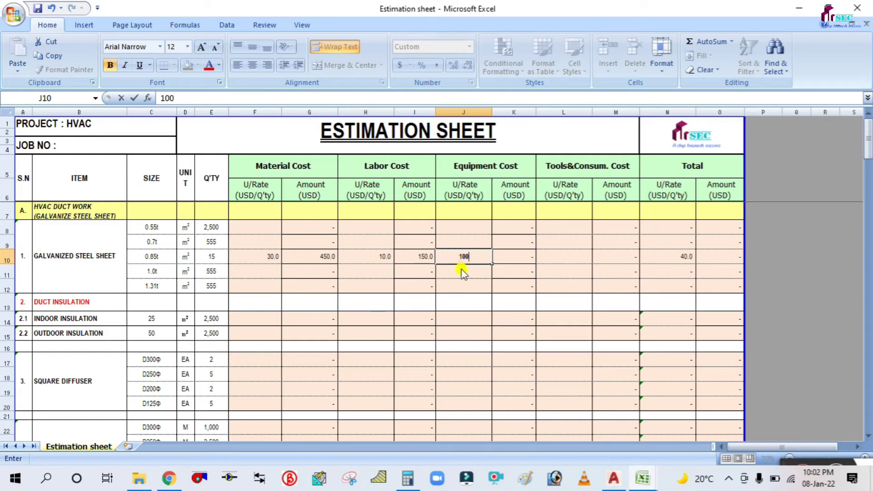
click(461, 270)
click(507, 258)
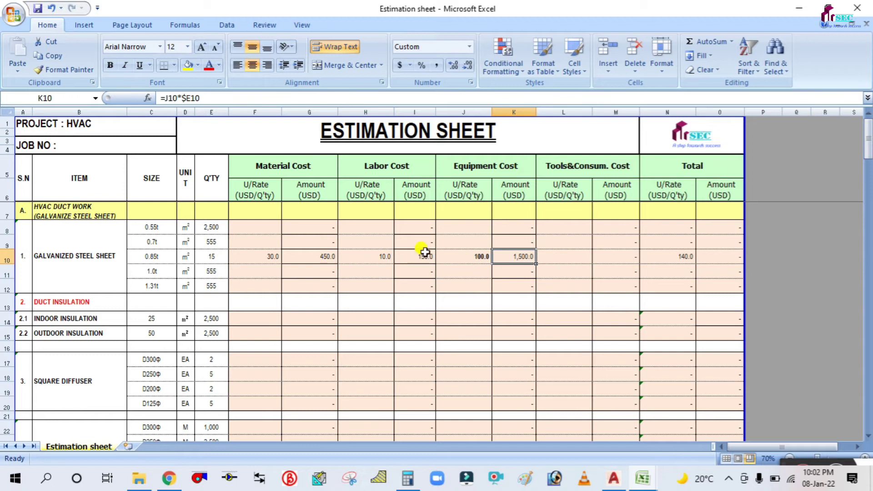
double_click(511, 256)
key(Escape)
Enter a tools and consumables unit rate of 1000 USD for the 0.85t sheet and inspect its amount cell
click(577, 259)
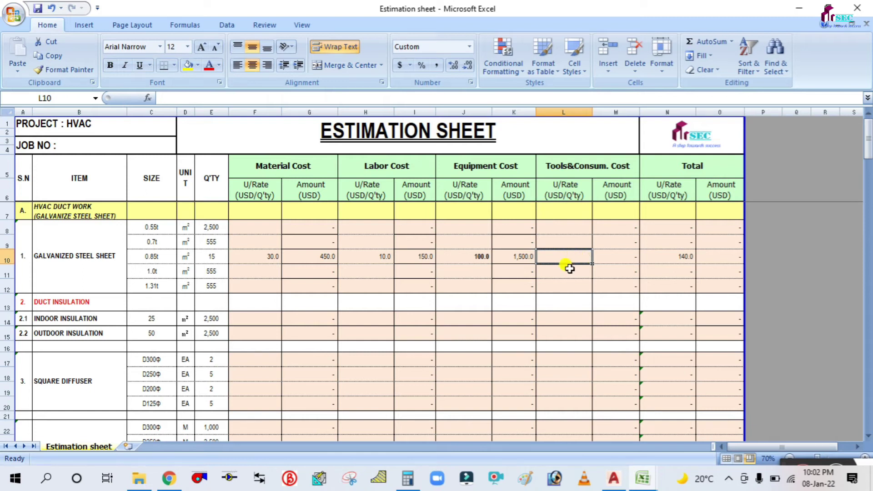
text(1,)
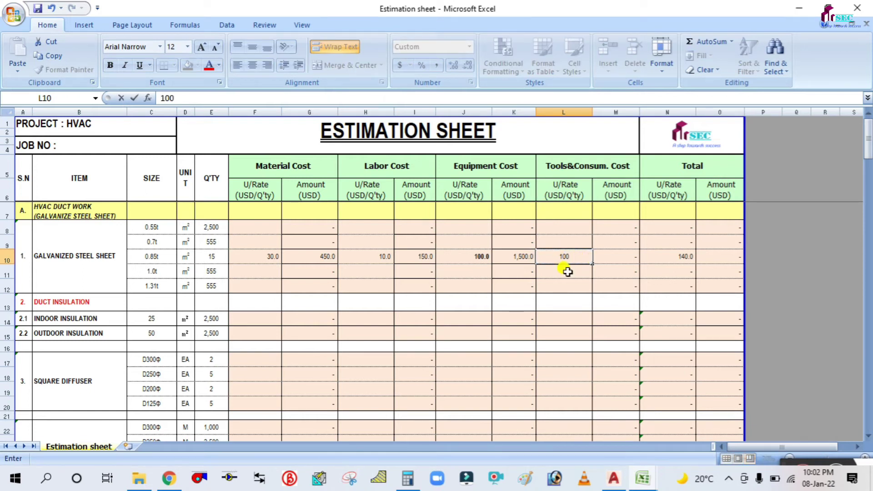
text(000)
key(Return)
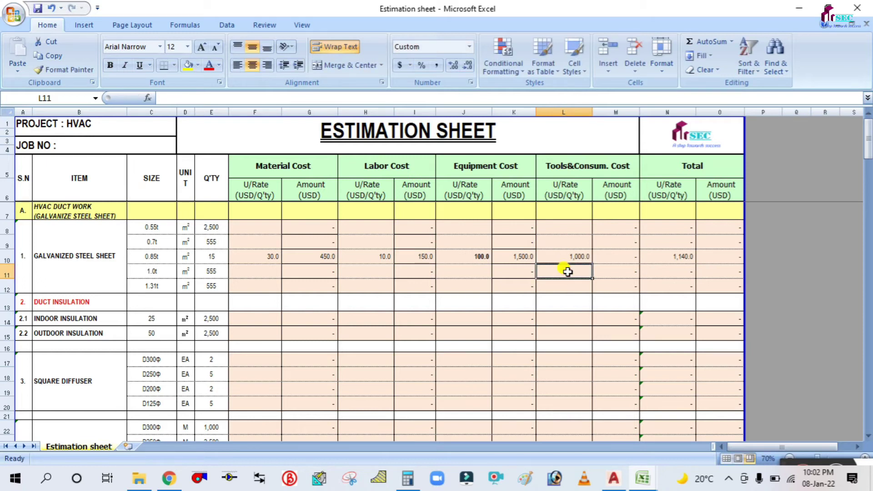
double_click(624, 258)
key(Escape)
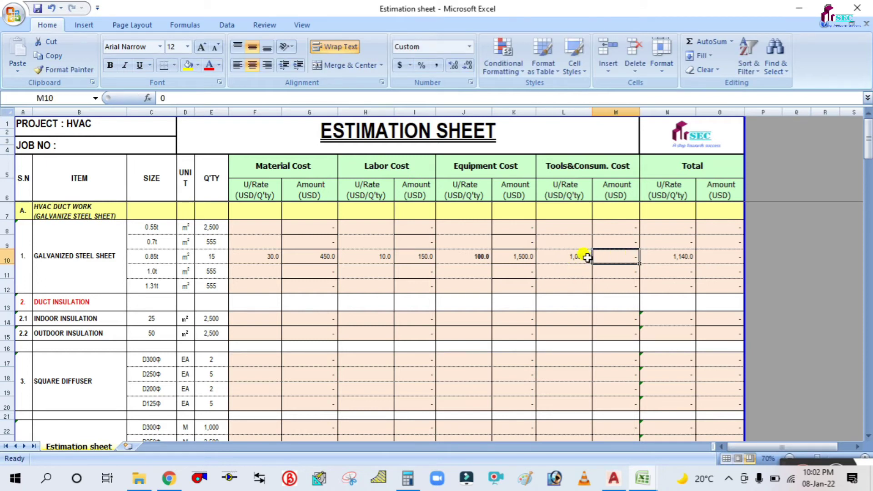
click(572, 253)
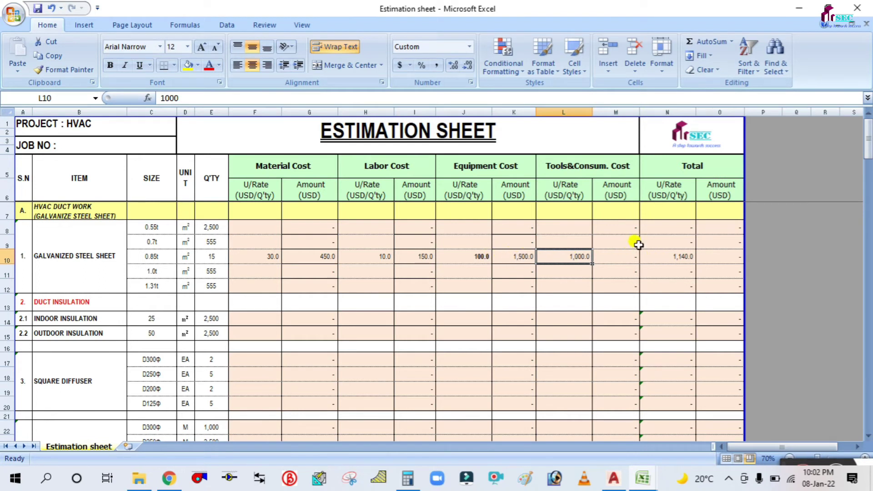
Inspect the formula behind the total unit rate of the 0.85t galvanized steel sheet
click(667, 254)
double_click(668, 253)
key(Escape)
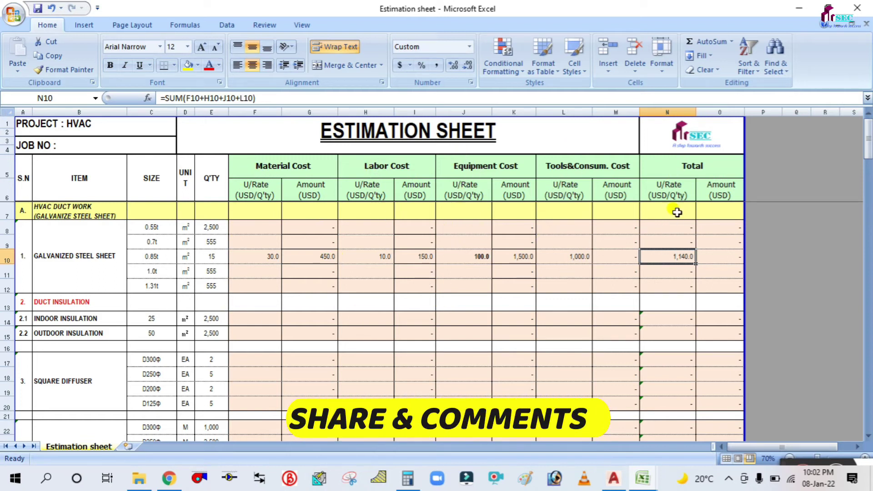
double_click(683, 256)
key(Escape)
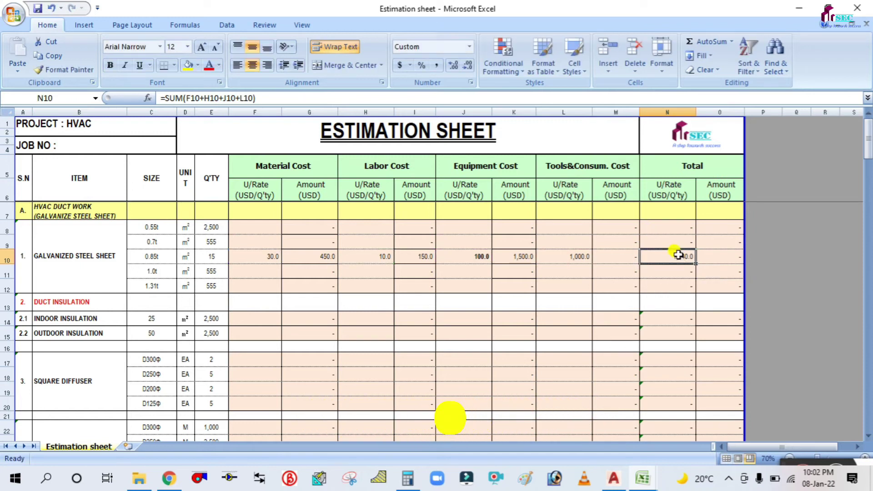
double_click(683, 254)
key(Escape)
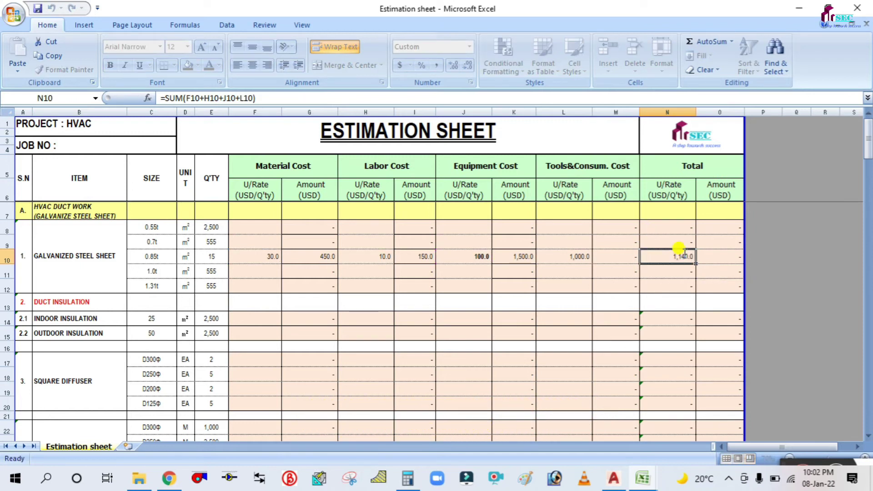
Enter the total amount formula =N10*E10 for the 0.85t galvanized steel sheet, multiplying its total unit rate by its quantity
click(731, 253)
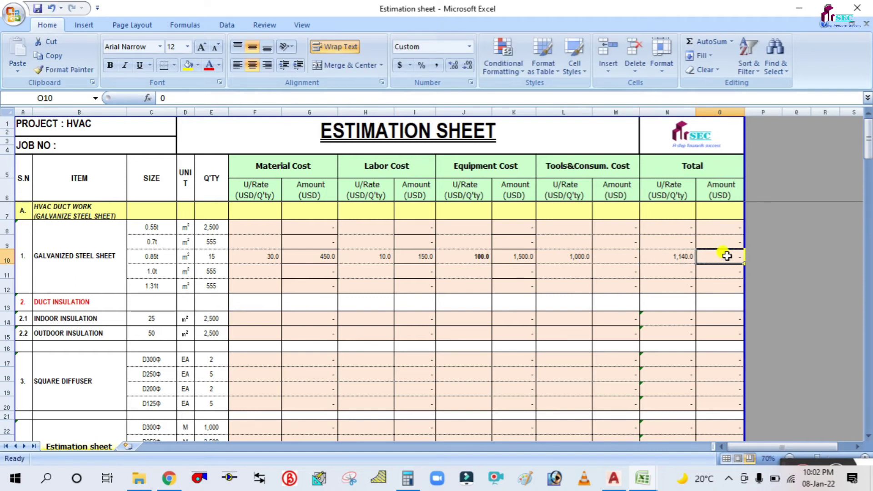
text(=)
click(674, 257)
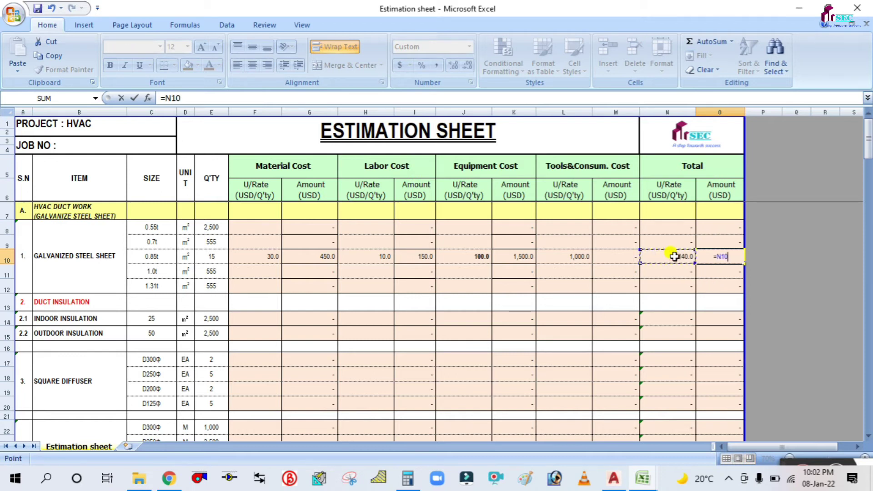
text(*)
click(209, 256)
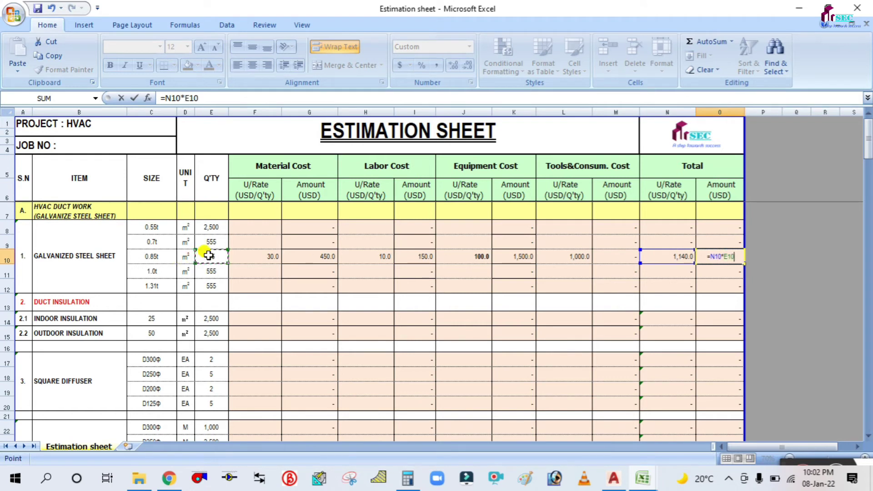
key(Return)
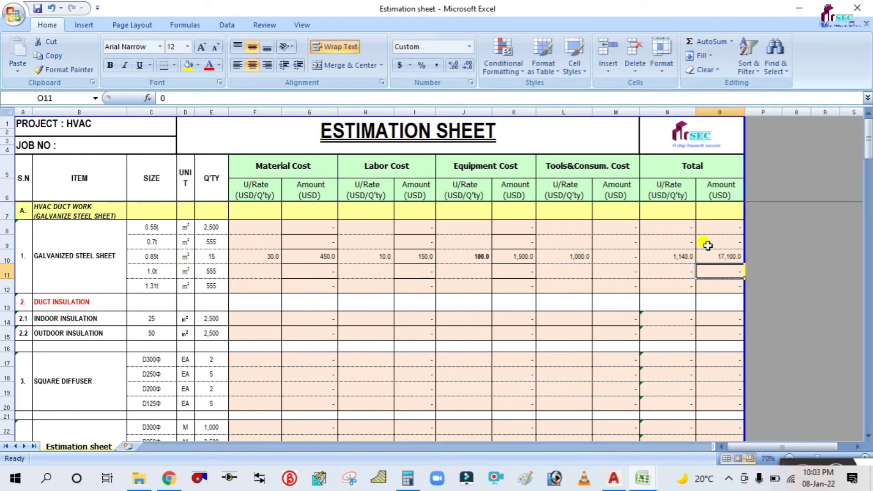
click(731, 254)
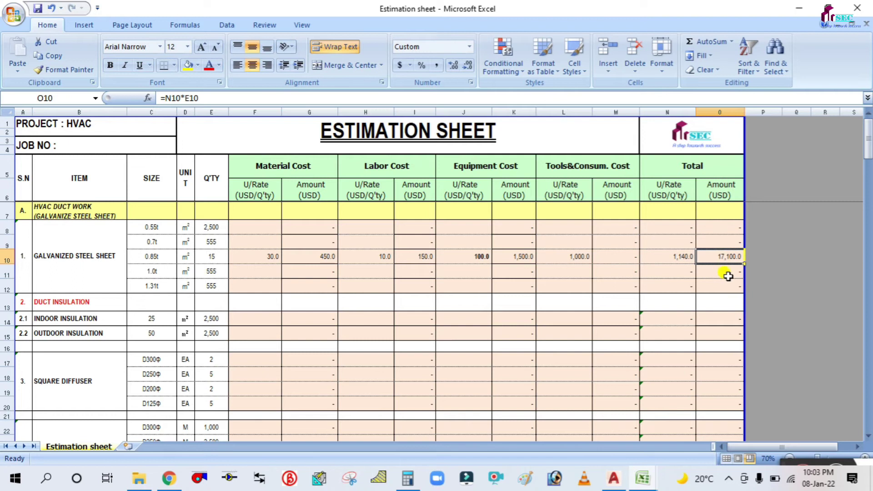
Try to fill the total amount formula from the 0.55t row down to the duct insulation heading row, then undo the fill
double_click(731, 228)
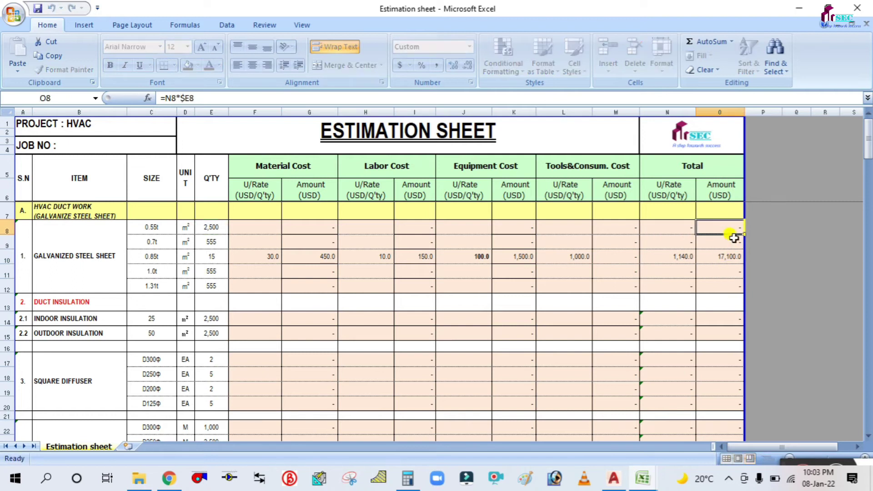
key(Escape)
drag(746, 237, 746, 293)
click(723, 271)
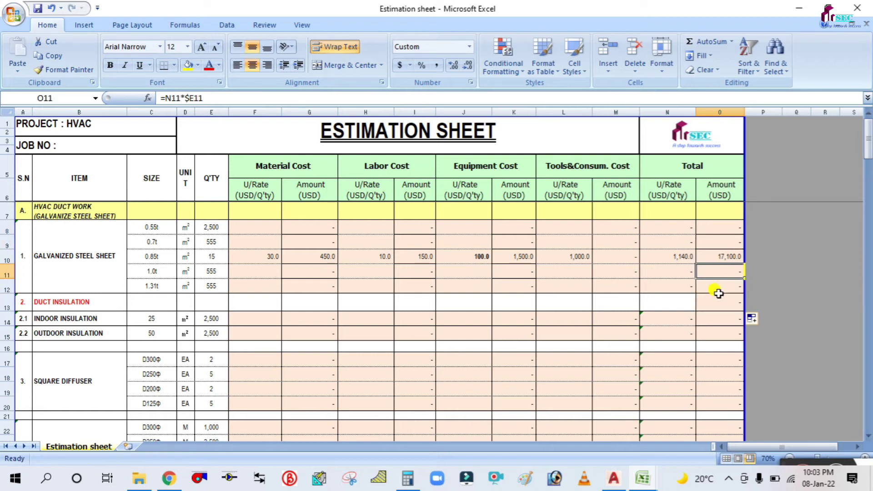
key(ctrl+z)
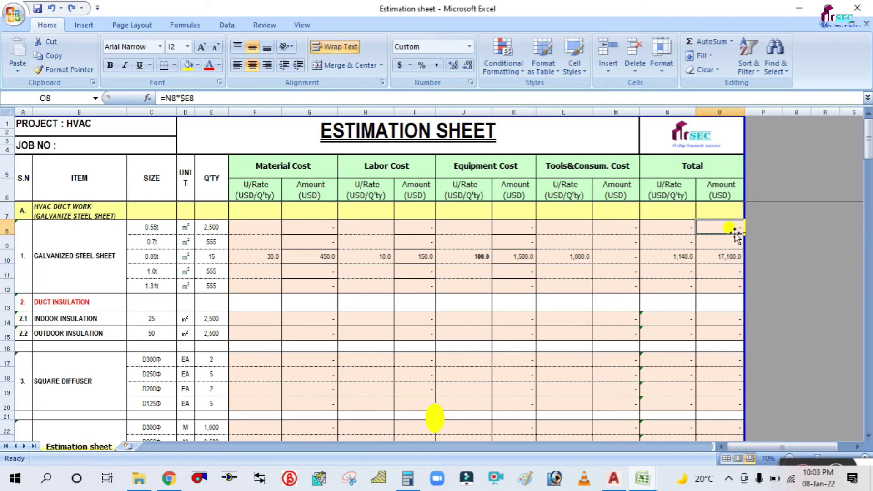
Fill the total amount formula from the 0.55t row down through the 1.31t row of the galvanized steel sheet
drag(746, 236, 724, 271)
click(720, 272)
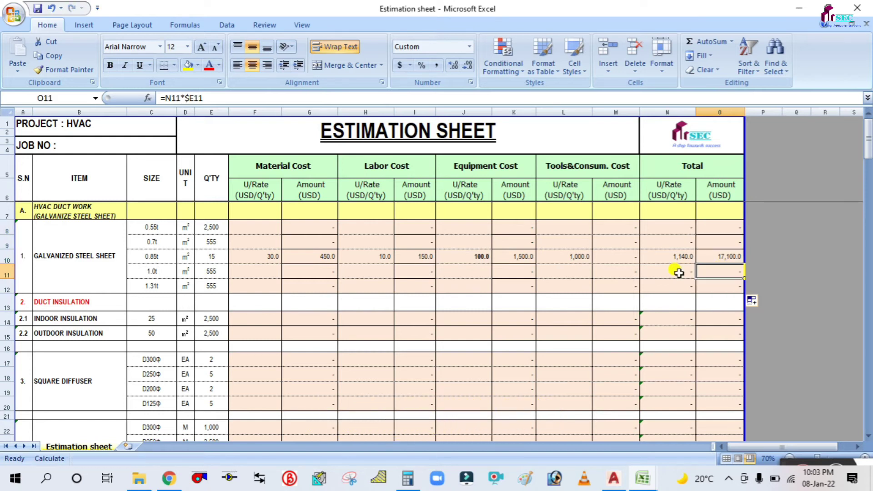
scroll(302, 297, down, 4)
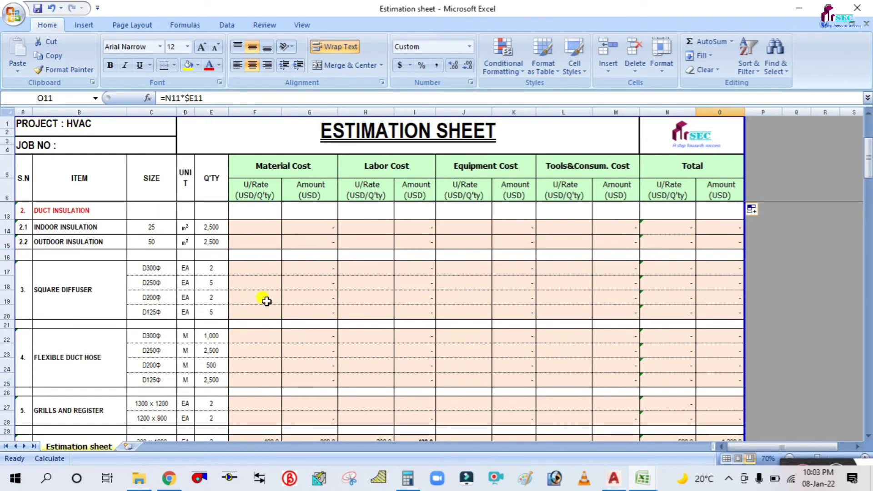
scroll(453, 299, up, 2)
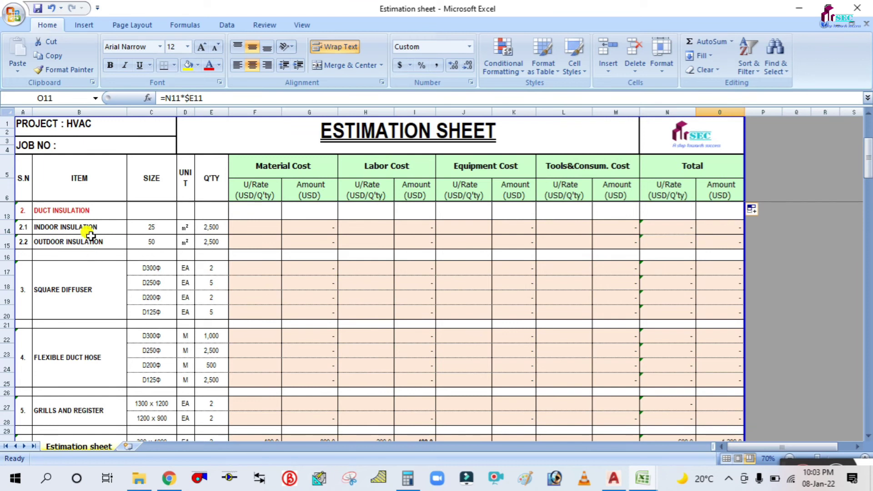
scroll(263, 255, up, 2)
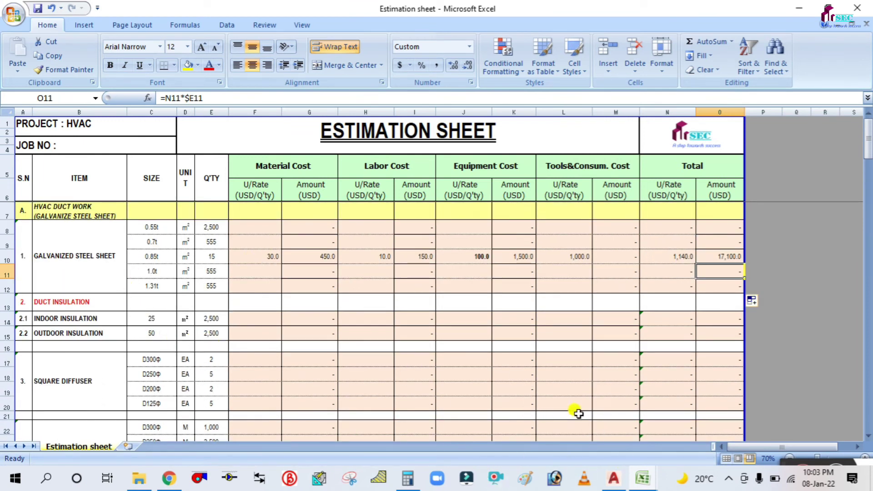
Switch to the Quantity takeoff sheet workbook and examine the AREA (FT2) values of the three supply duct entries
mouse_move(656, 482)
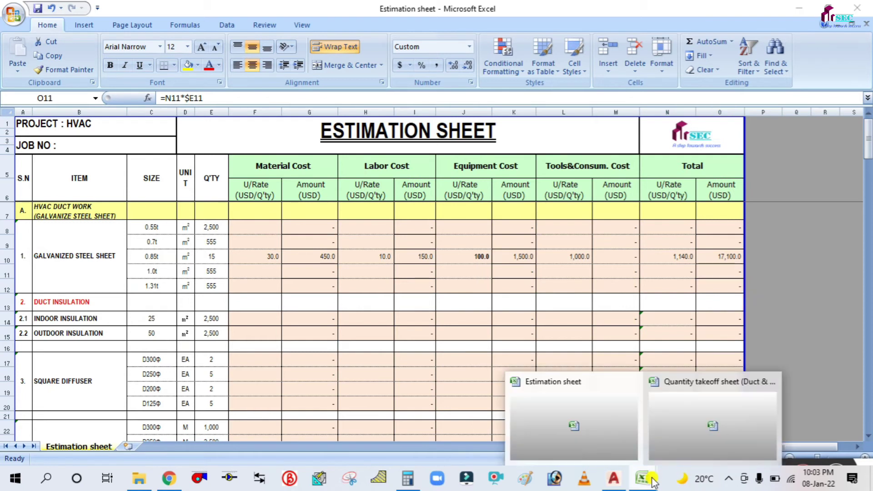
click(697, 405)
scroll(310, 297, up, 10)
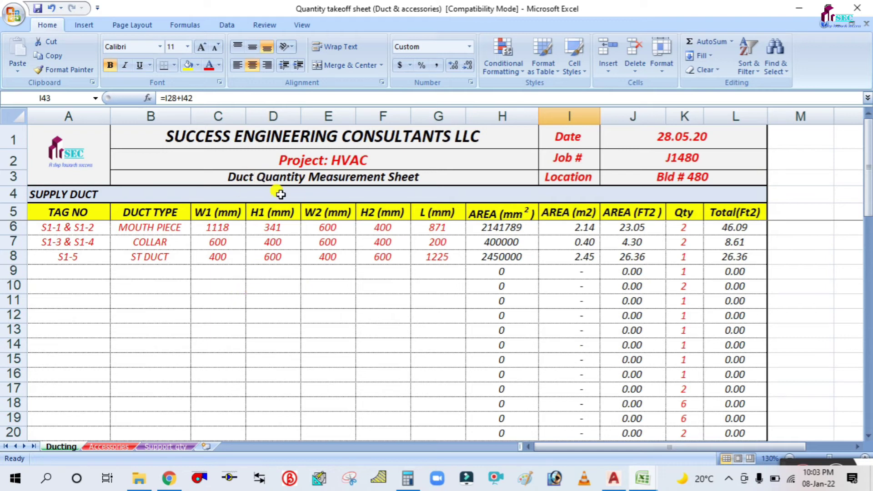
scroll(241, 296, down, 2)
scroll(273, 296, up, 2)
drag(633, 227, 632, 258)
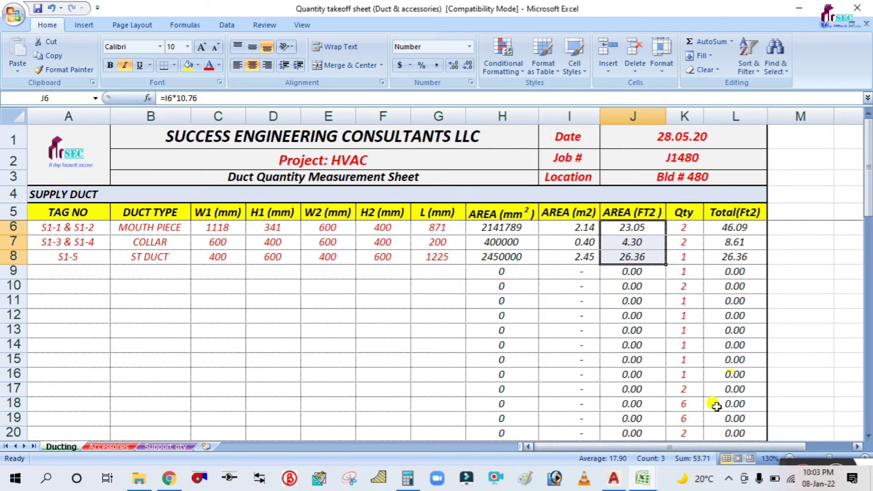
click(800, 302)
Return to the Estimation sheet workbook and set the outdoor insulation quantity to 100
mouse_move(642, 479)
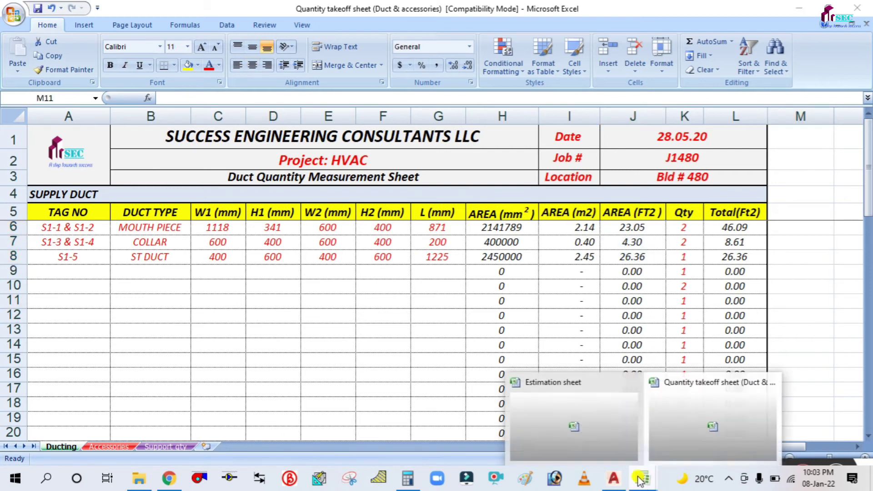
click(552, 432)
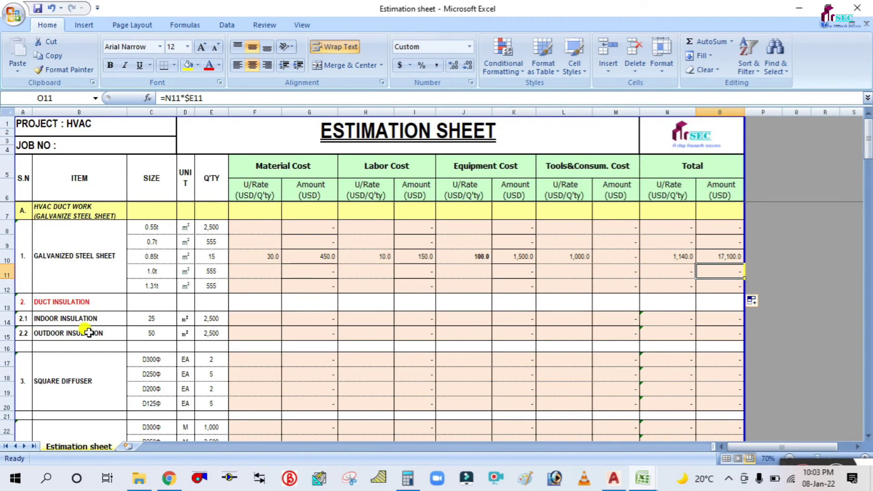
scroll(212, 318, down, 1)
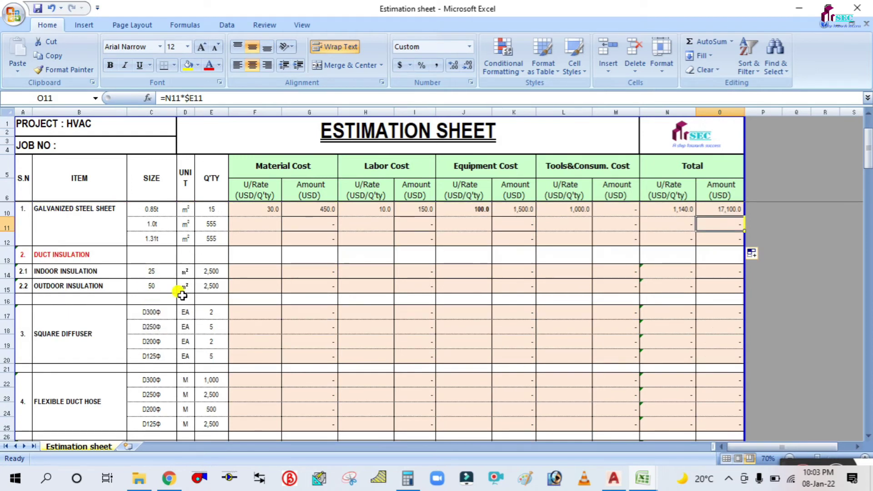
click(213, 285)
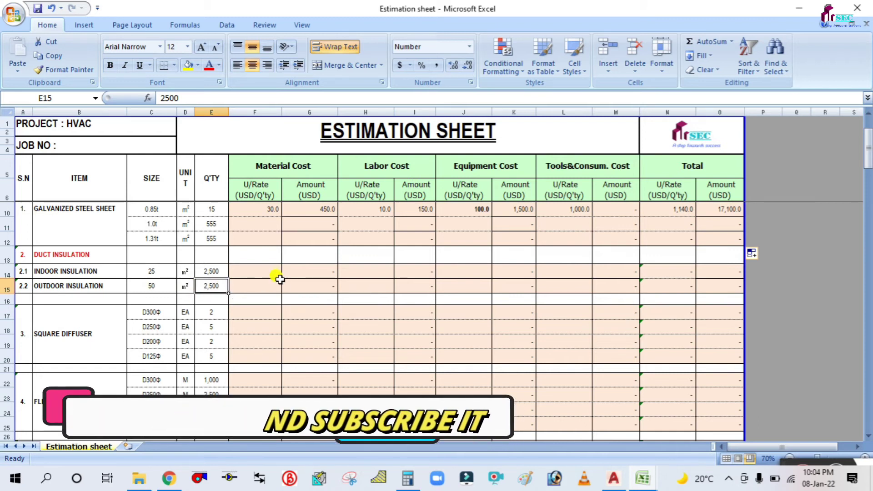
text(100)
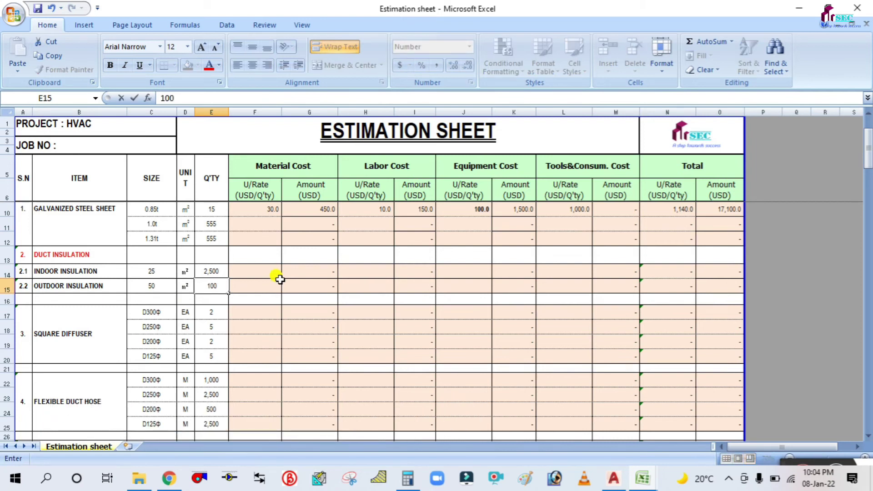
Enter a material unit rate of 40 USD for the outdoor insulation
click(255, 284)
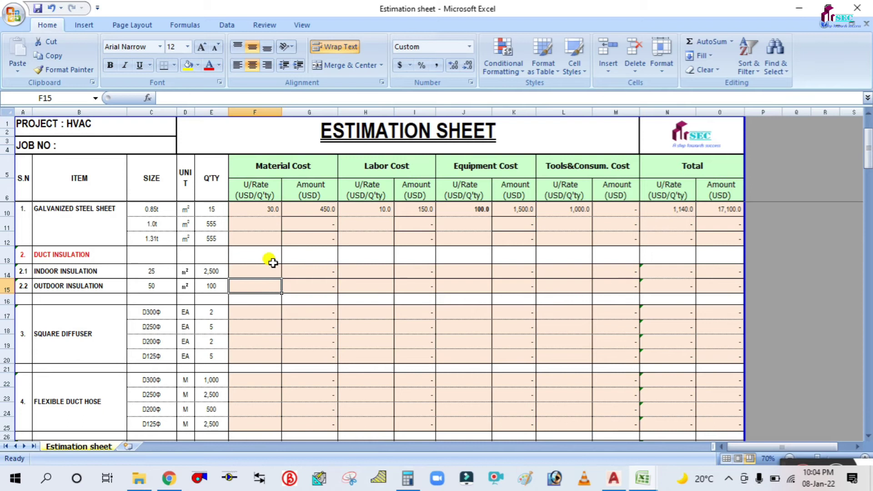
text(40)
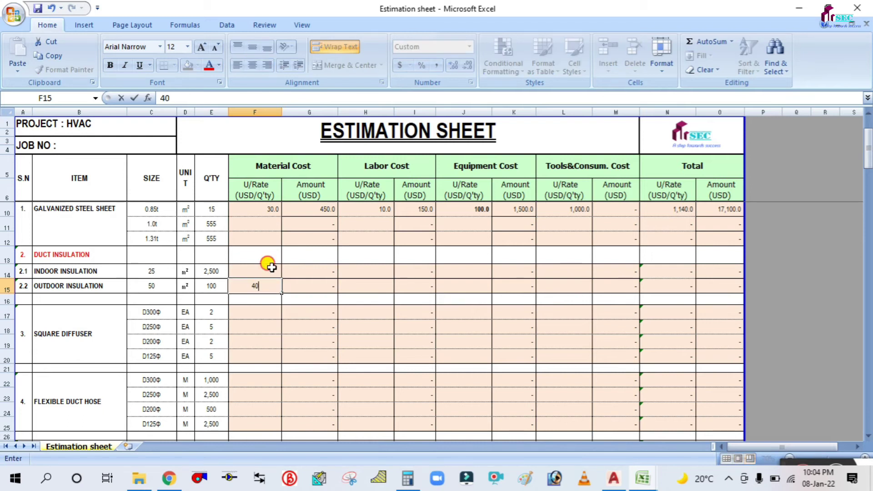
key(Return)
Inspect the formula behind the outdoor insulation's material amount together with its material unit rate
click(314, 287)
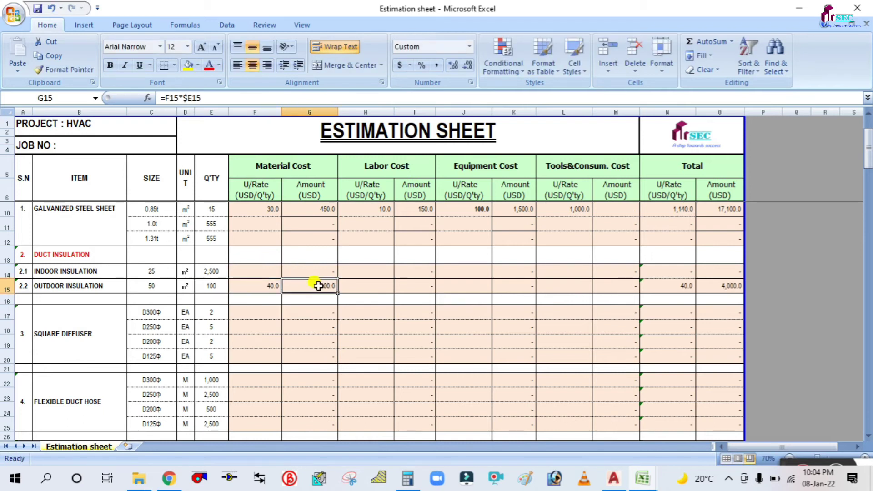
double_click(326, 286)
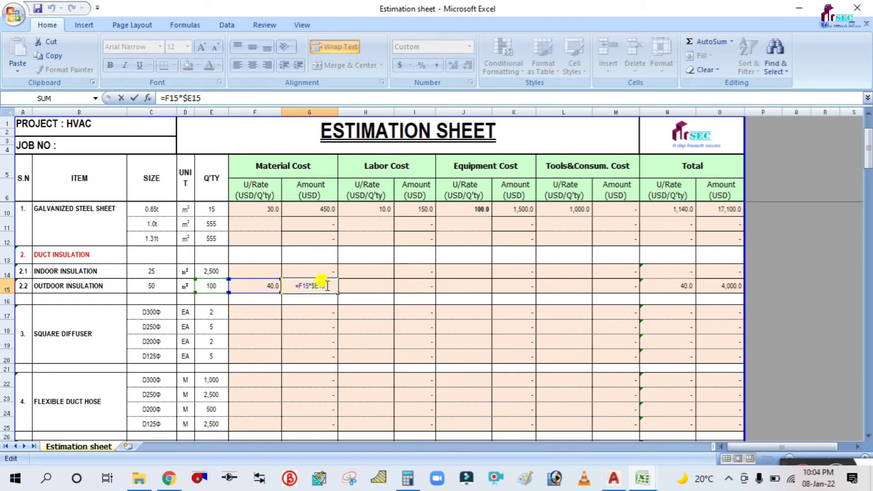
key(Escape)
double_click(323, 285)
key(Escape)
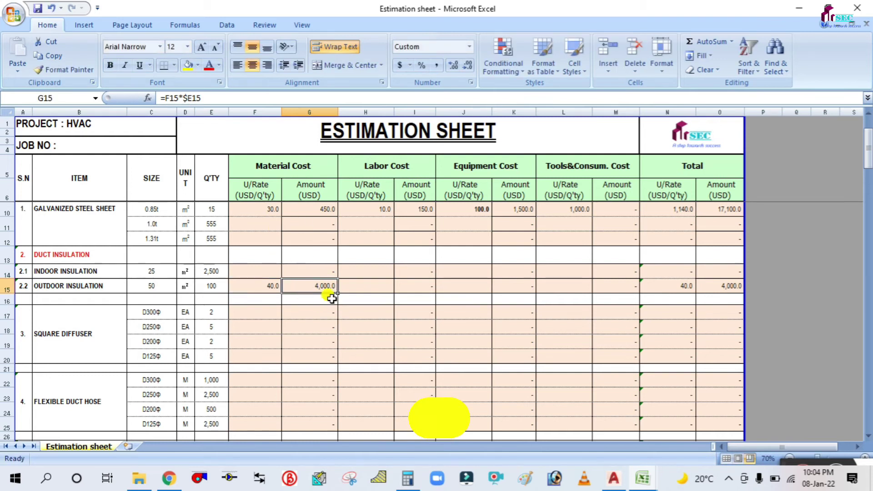
click(260, 285)
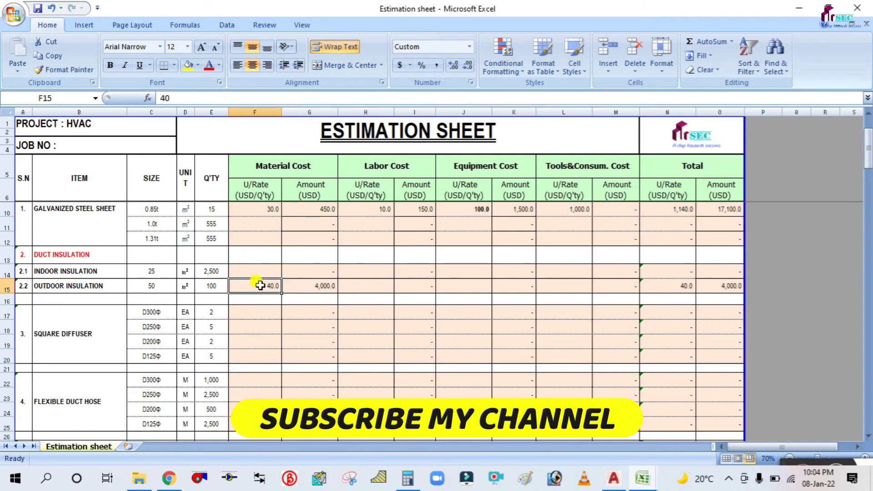
double_click(308, 288)
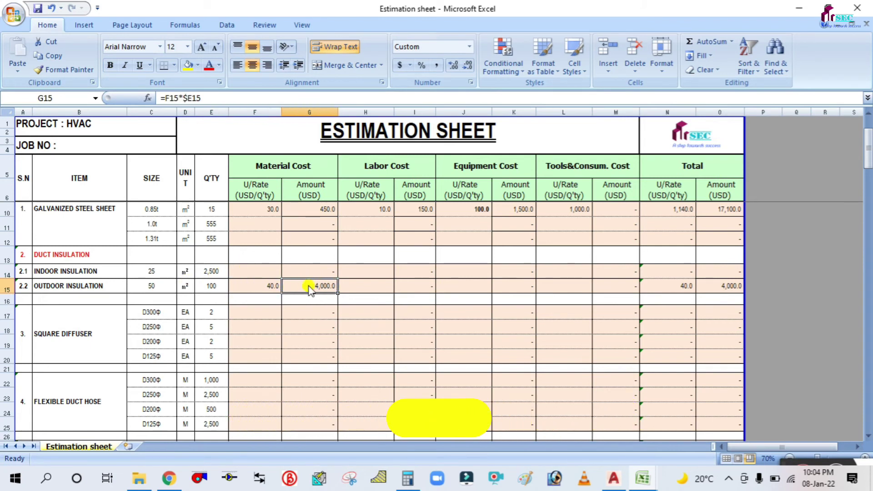
key(Escape)
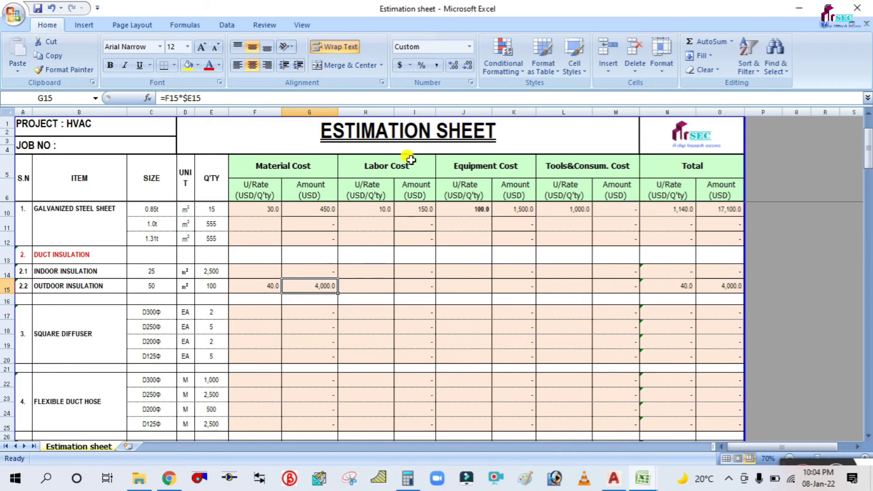
Enter a labor unit rate of 10 USD for the outdoor insulation and inspect its labor amount formula
click(359, 286)
text(10)
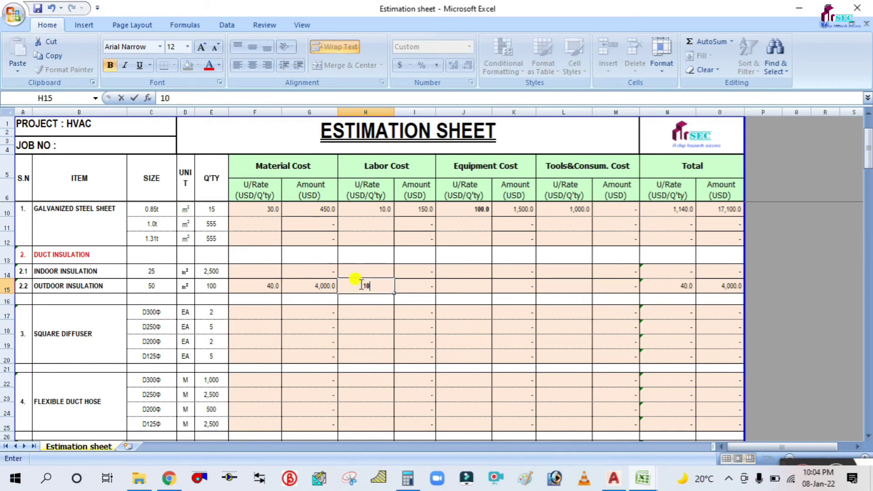
click(371, 275)
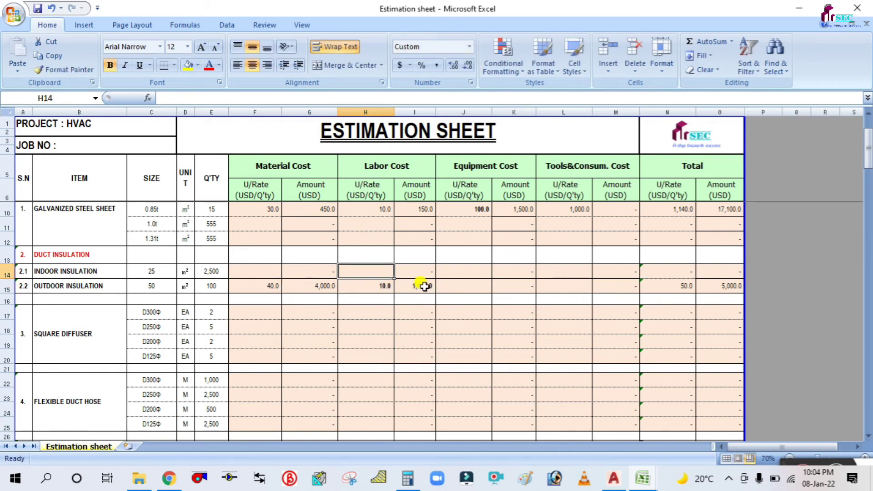
double_click(424, 286)
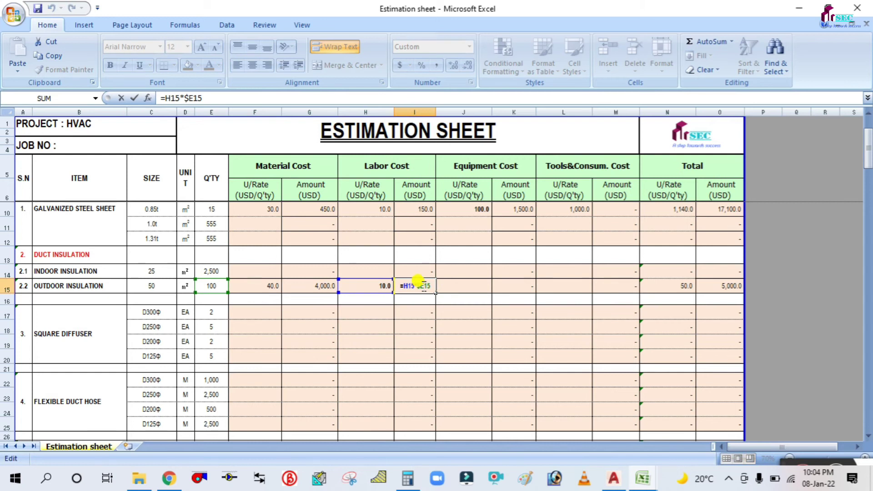
key(Escape)
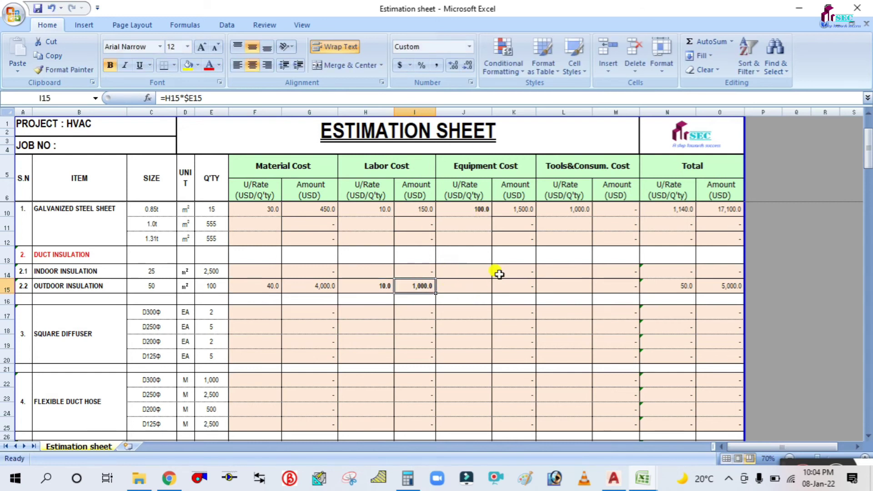
Inspect the formulas behind the outdoor insulation's total unit rate and total amount
click(581, 291)
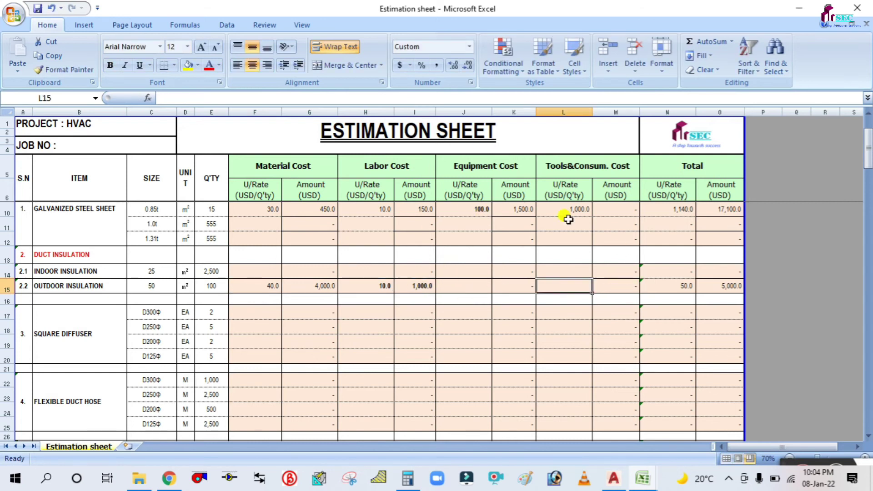
double_click(687, 287)
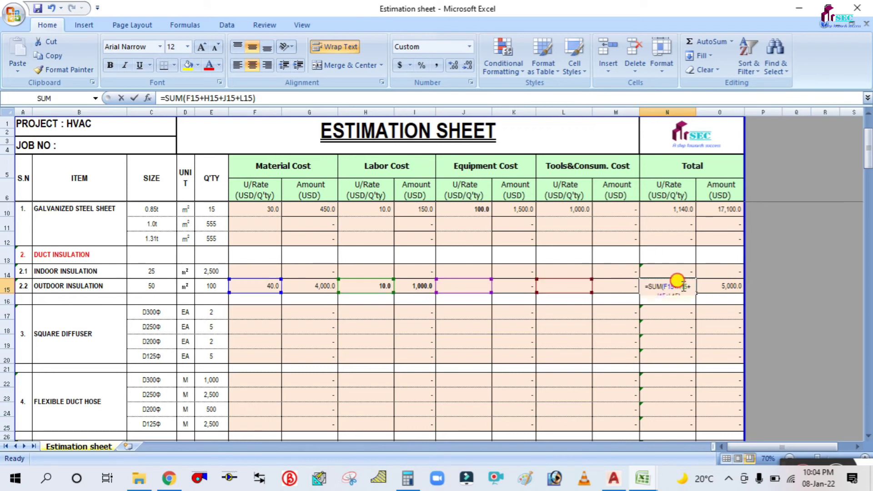
key(Escape)
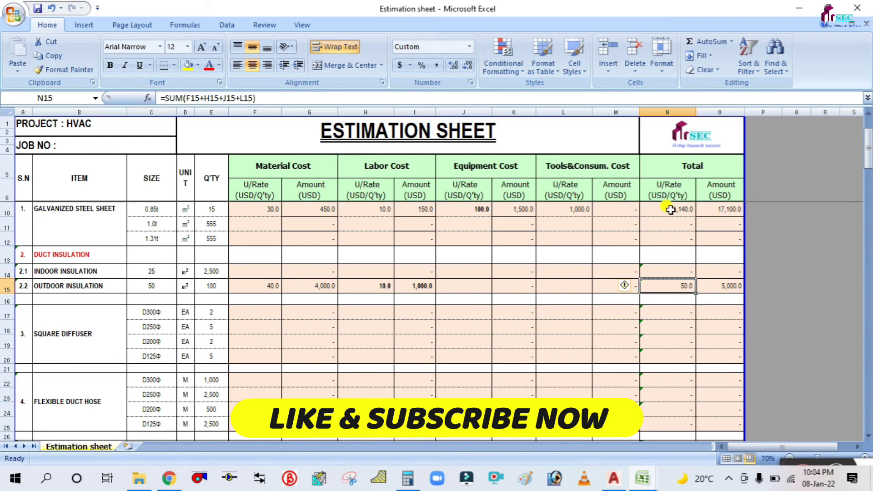
double_click(667, 283)
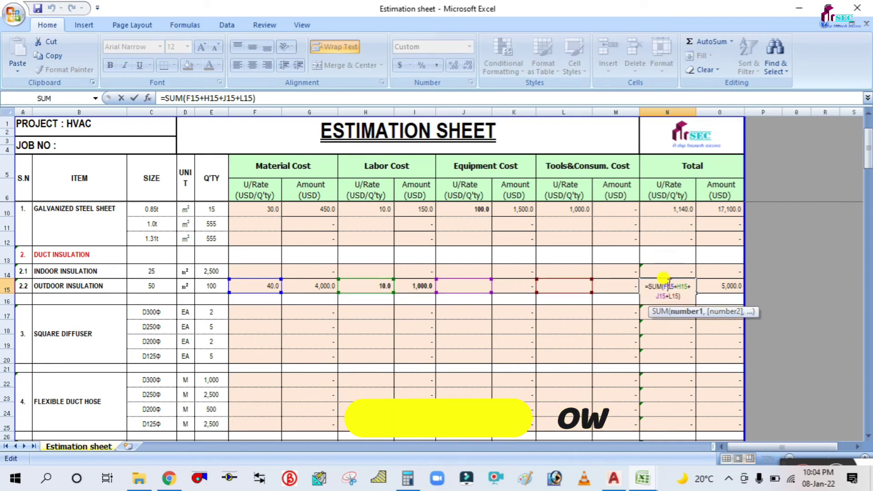
key(Escape)
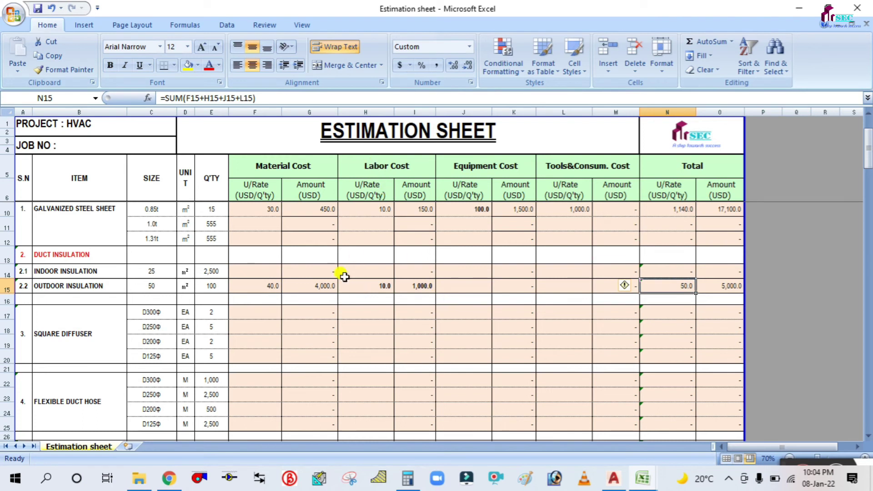
double_click(670, 285)
key(Escape)
double_click(720, 285)
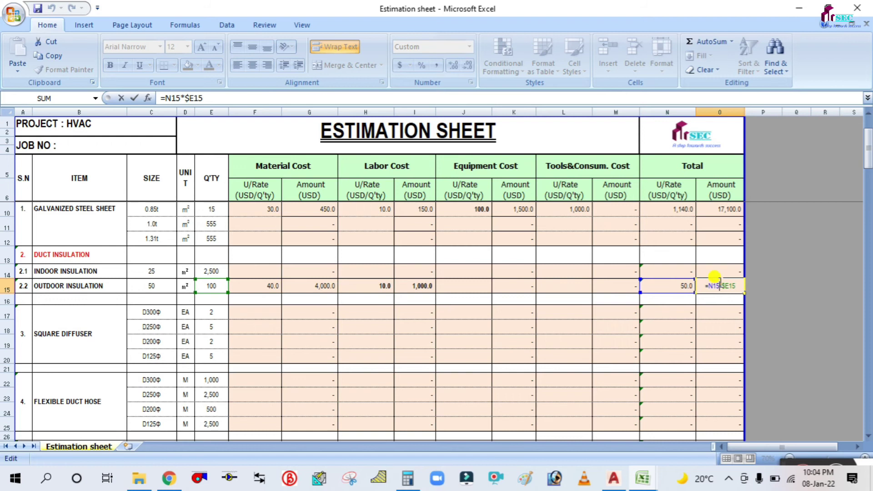
key(Escape)
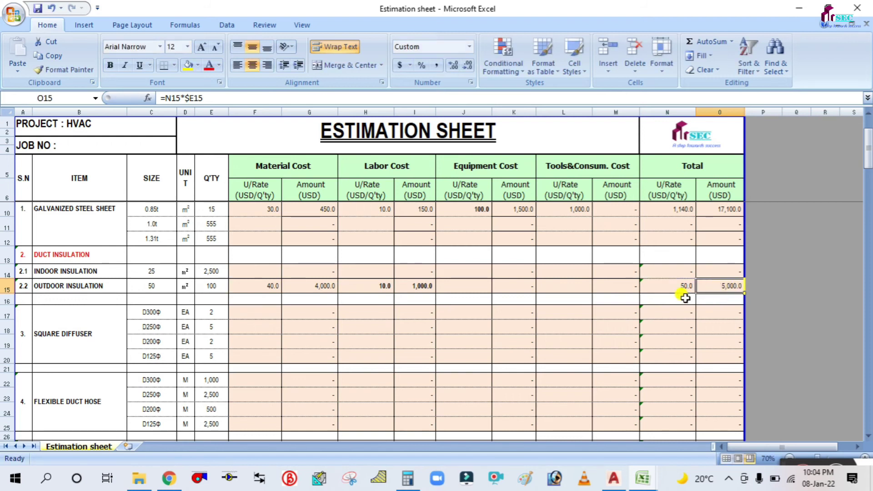
Check the volume control damper rows, then examine the VCD table on the Accessories sheet of the Quantity takeoff sheet workbook
scroll(272, 312, down, 2)
scroll(97, 345, down, 2)
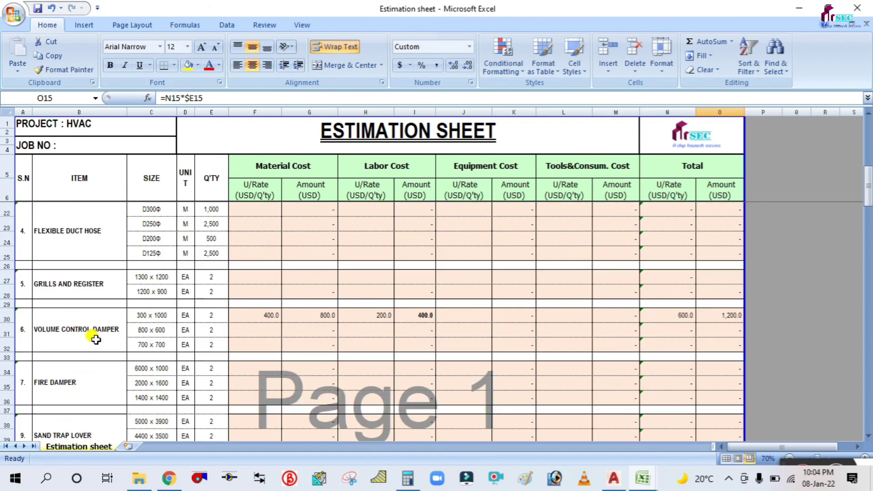
mouse_move(643, 477)
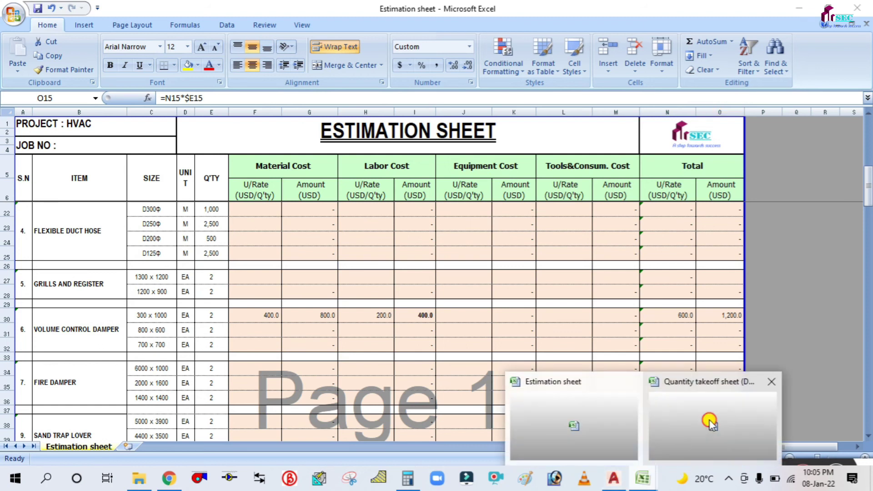
click(691, 411)
click(112, 448)
scroll(107, 389, up, 2)
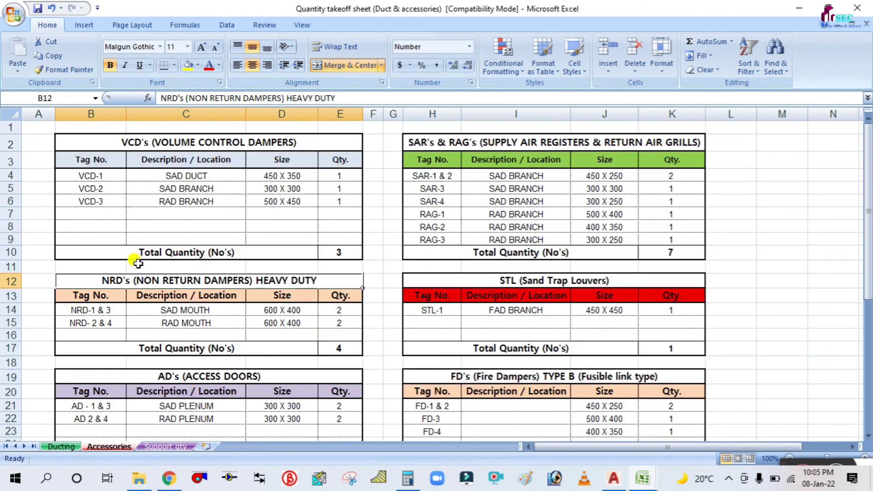
click(169, 172)
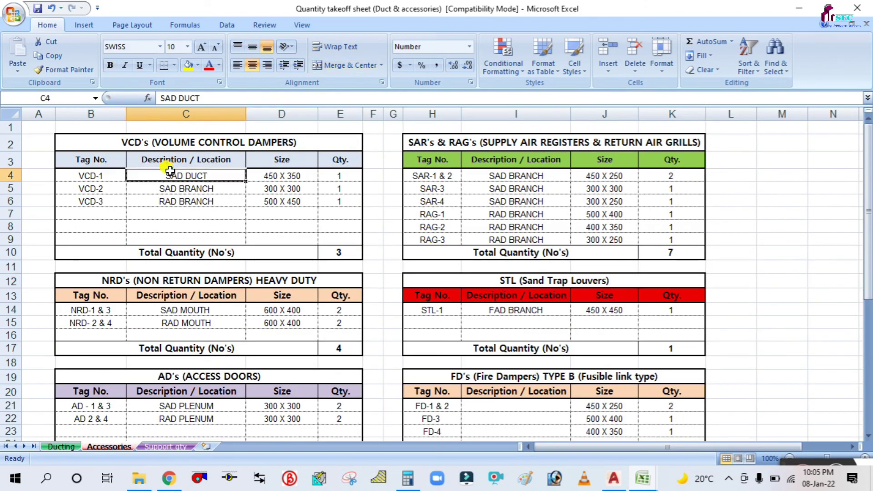
Check VCD-1's size on the Accessories sheet, then set the first volume control damper's size to 450 x 350 in the Estimation sheet workbook
click(300, 177)
mouse_move(643, 477)
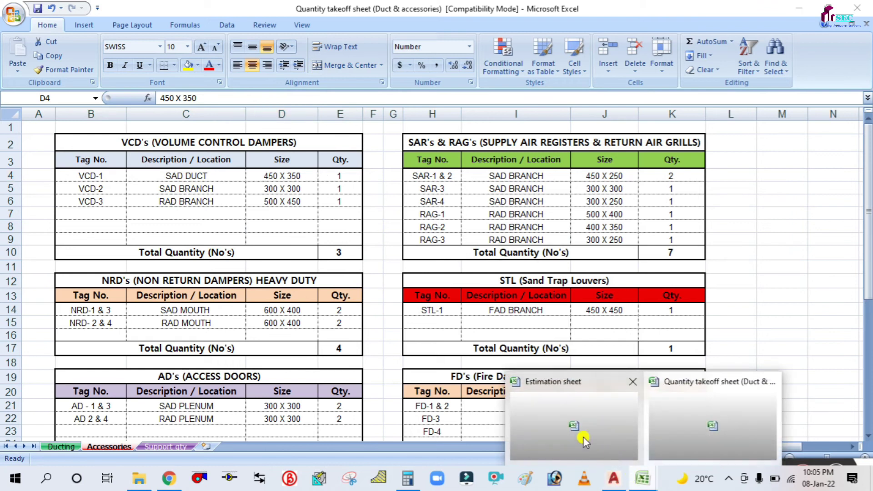
click(584, 439)
scroll(88, 339, down, 5)
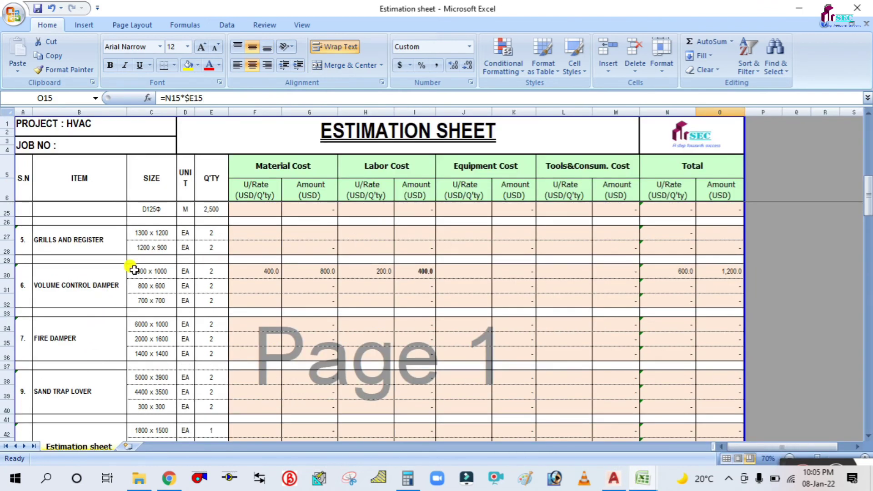
click(148, 271)
double_click(149, 271)
key(BackSpace)
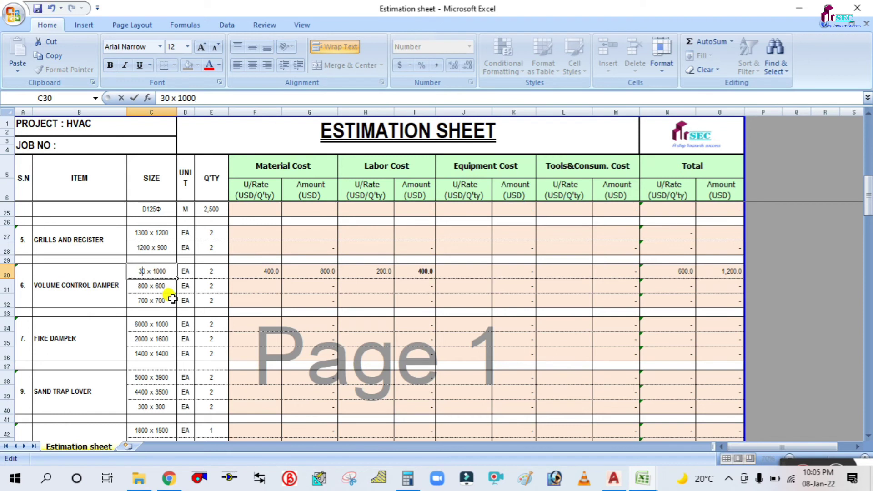
text(45)
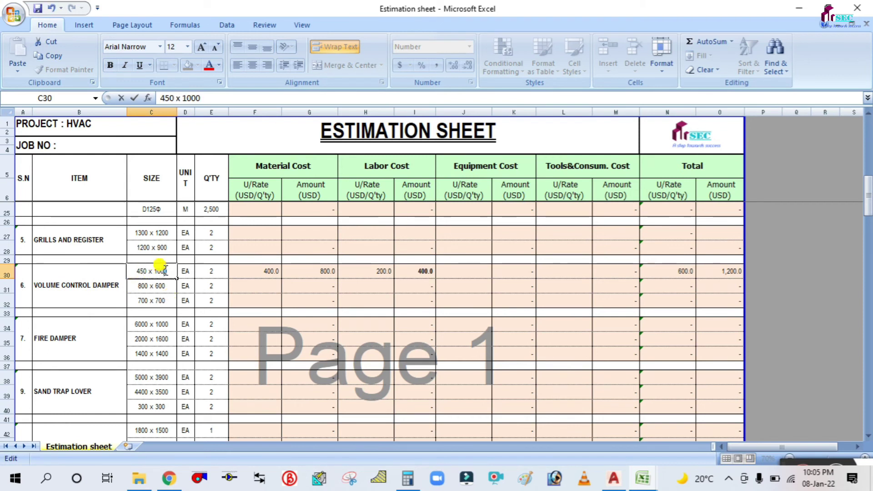
key(BackSpace)
key(BackSpace)
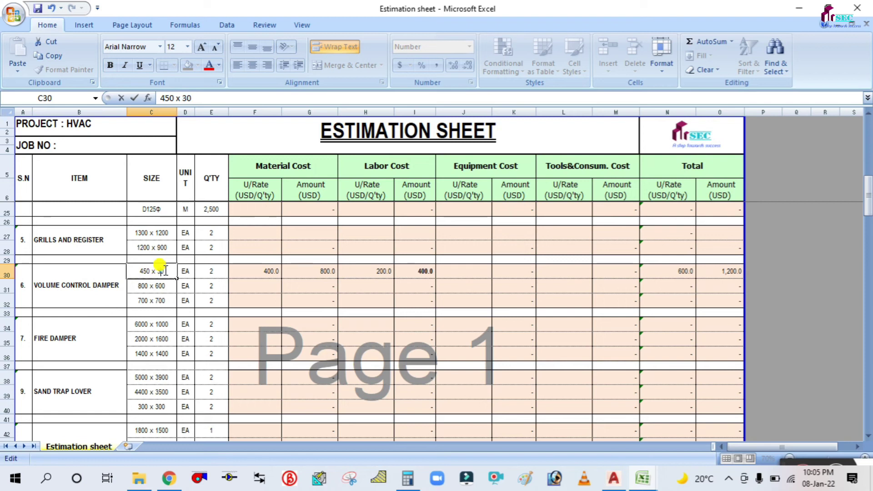
text(35)
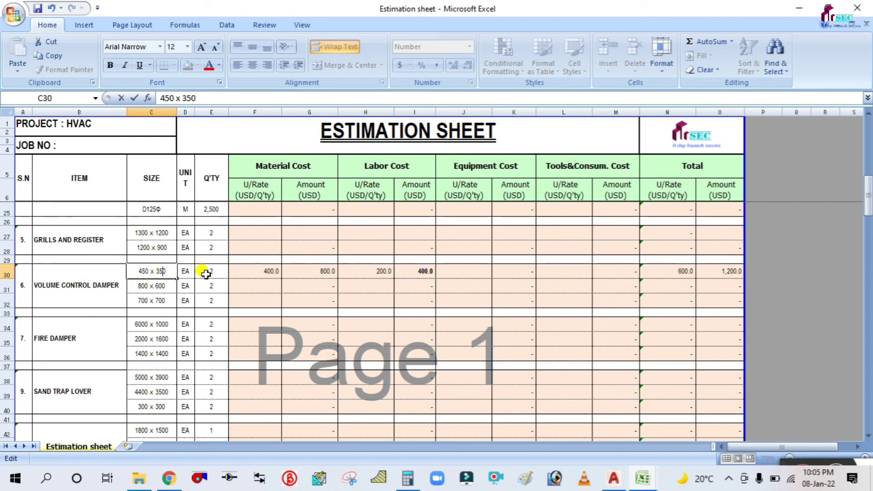
Clear the size, unit and quantity entries of the second and third volume control damper rows
click(150, 284)
drag(151, 286, 199, 298)
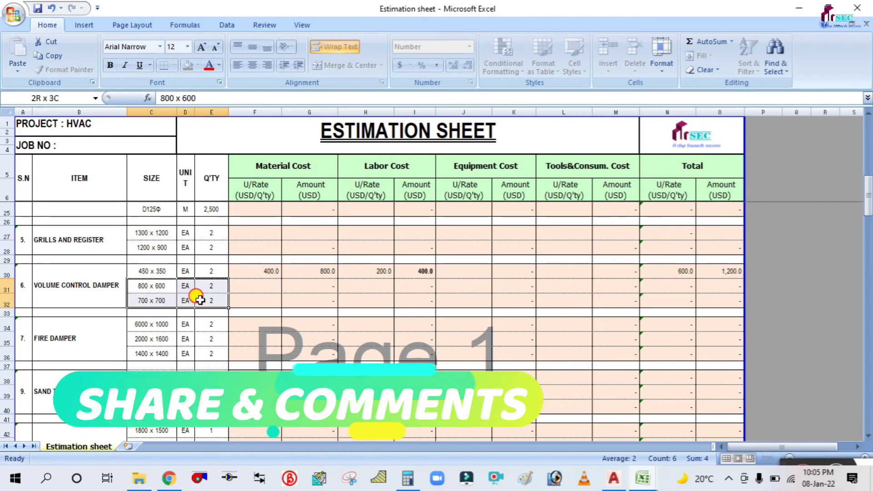
key(Delete)
click(220, 281)
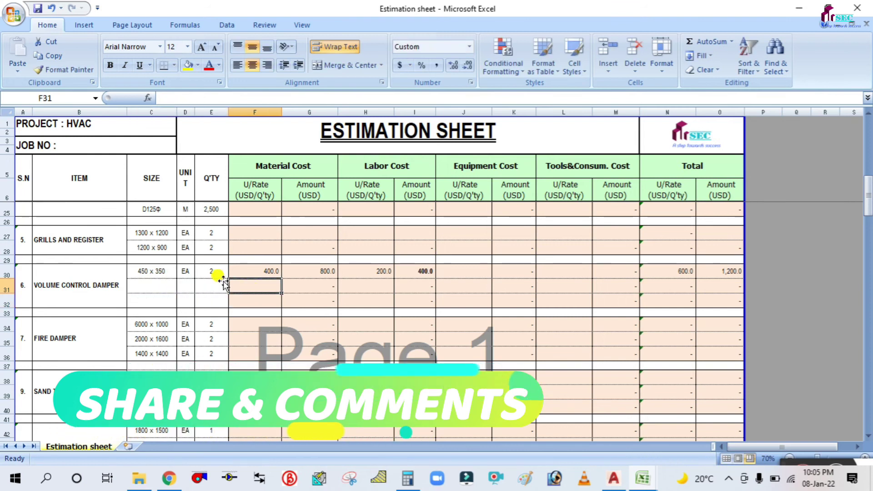
Set the quantity of the 450 x 350 volume control damper to 1
click(211, 270)
click(182, 271)
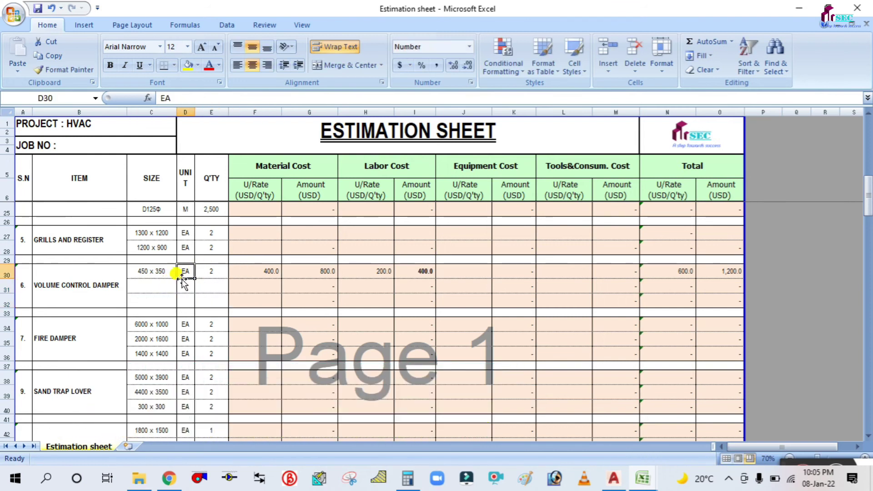
click(214, 273)
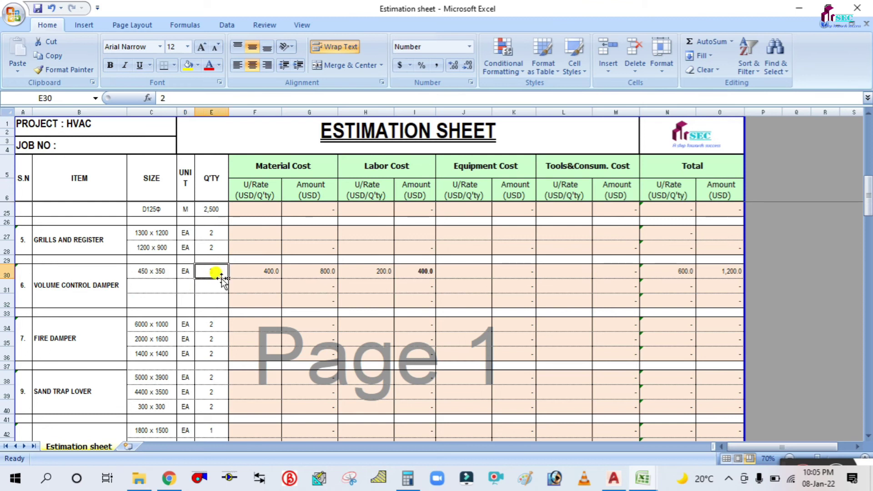
text(1)
key(Return)
key(Return)
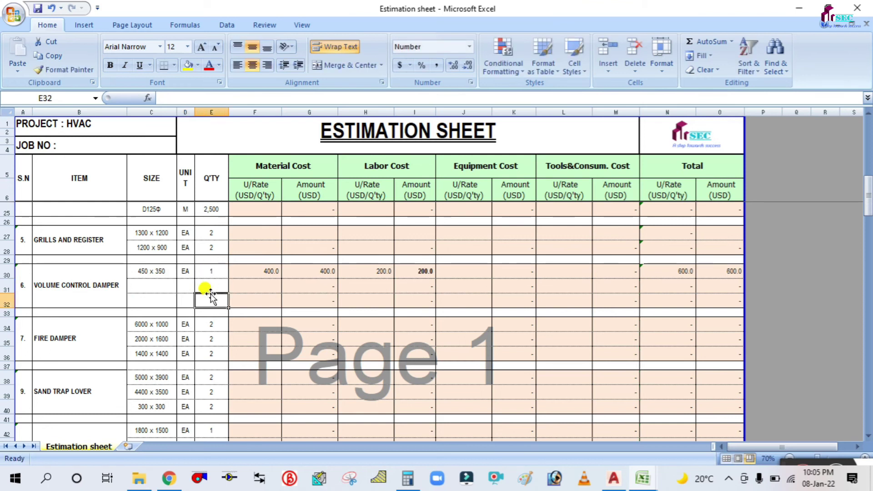
Set the material unit rate of the 450 x 350 volume control damper to 300 USD
click(272, 270)
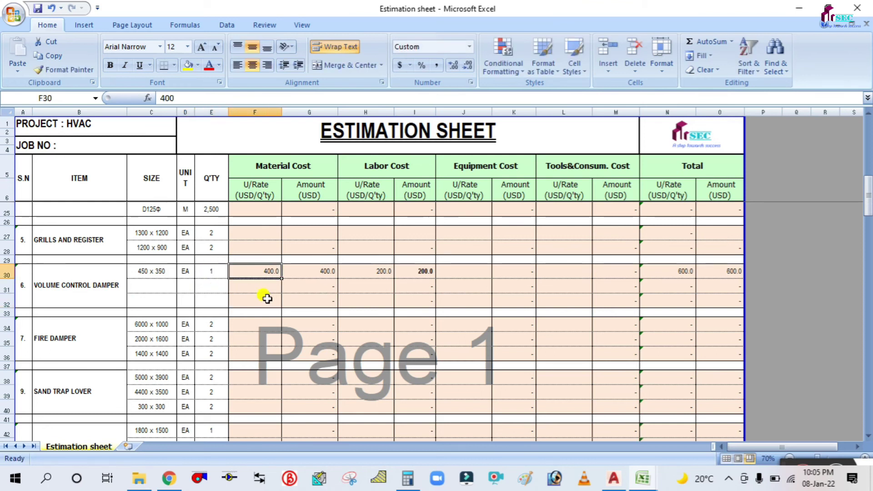
text(300)
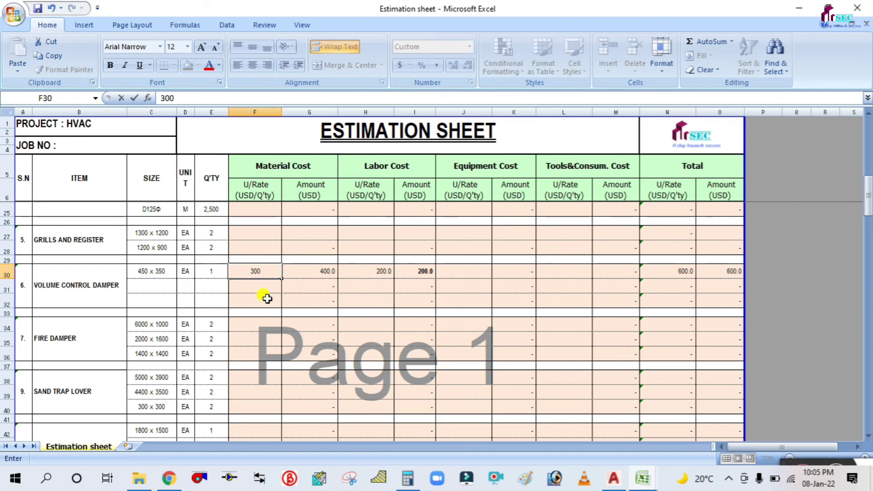
key(Return)
key(Return)
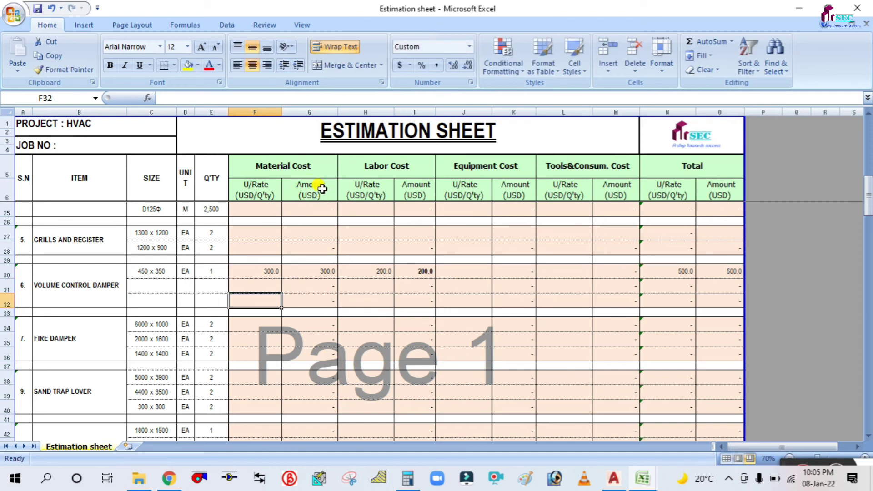
Inspect the formula behind the volume control damper's material amount together with its unit rate and quantity cells
double_click(318, 270)
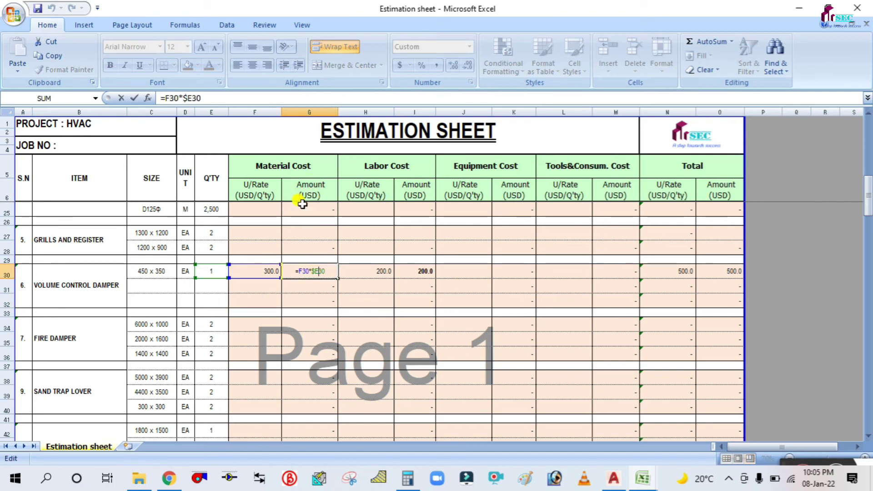
key(Escape)
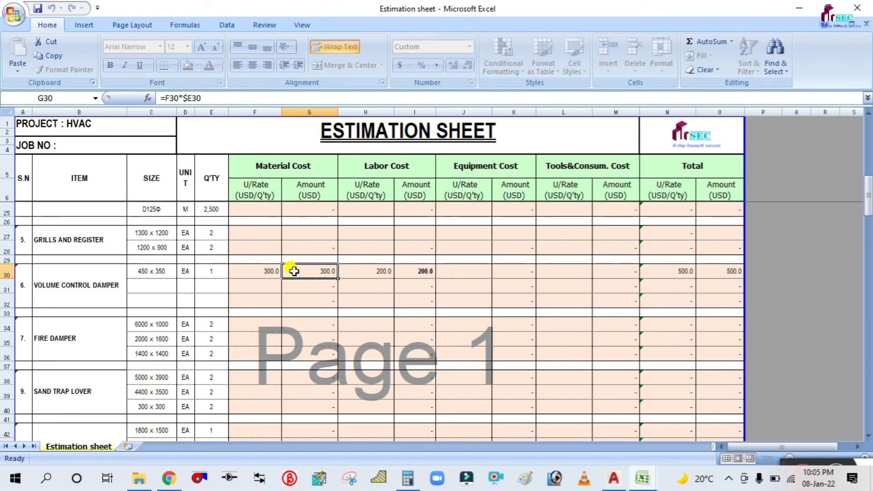
click(252, 269)
click(209, 267)
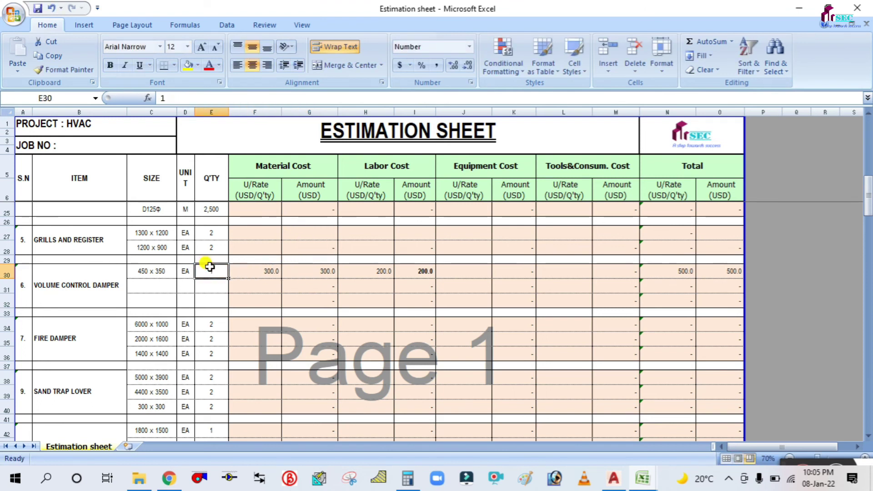
click(306, 269)
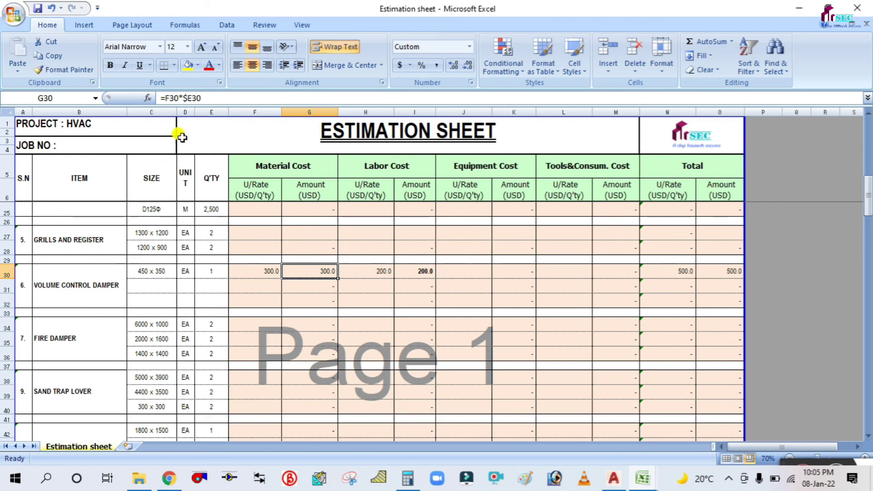
Set the labor unit rate of the 450 x 350 volume control damper to 20 USD
click(384, 270)
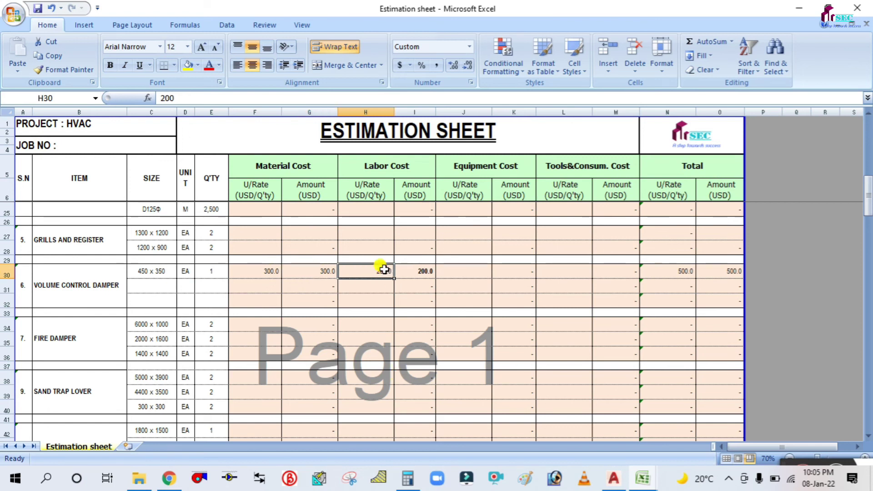
text(20)
key(Tab)
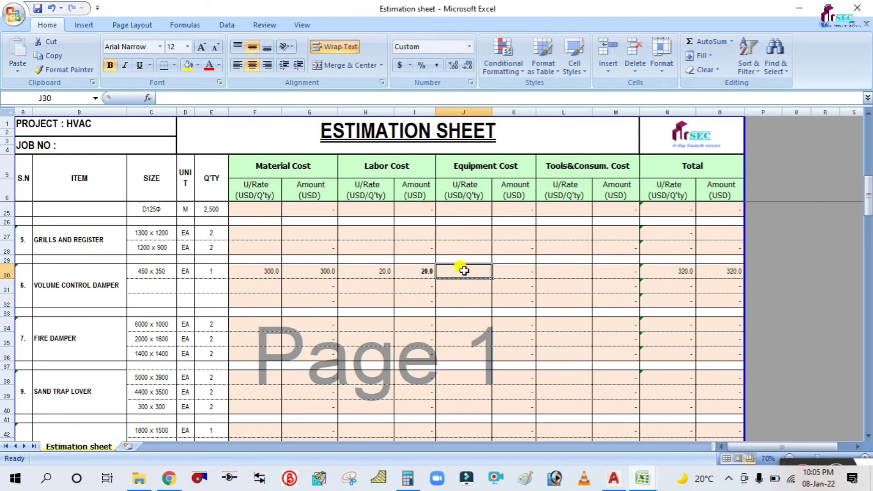
Inspect the formulas behind the volume control damper's labor amount, total unit rate and total amount
double_click(421, 264)
key(Escape)
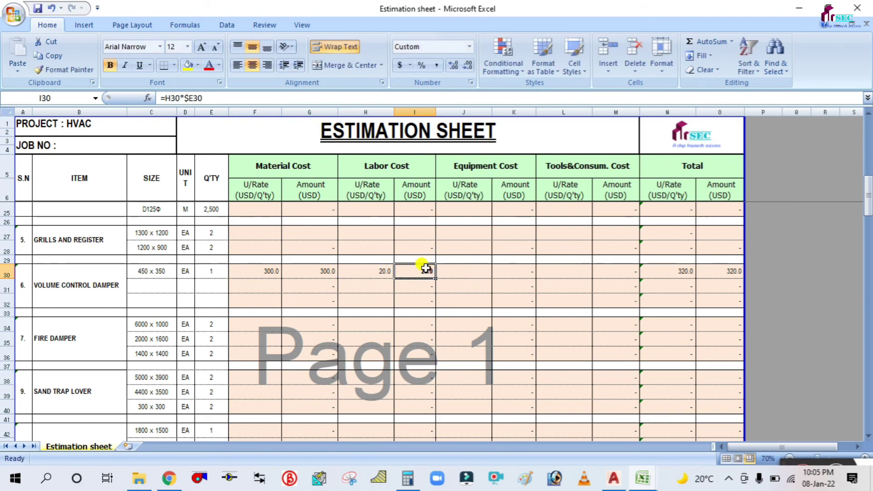
double_click(423, 270)
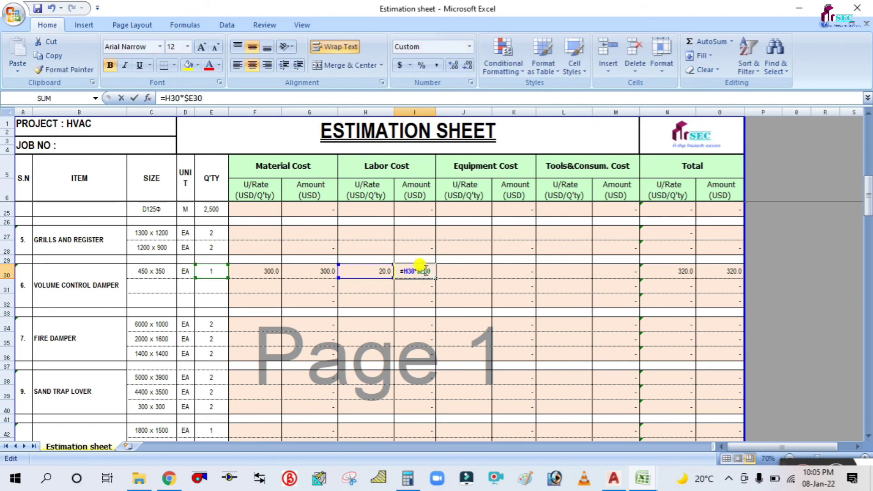
key(Escape)
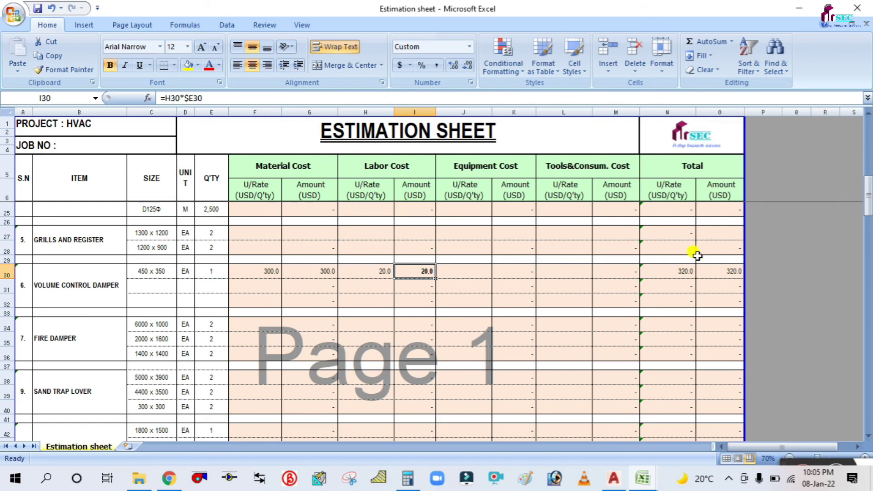
click(669, 268)
click(723, 269)
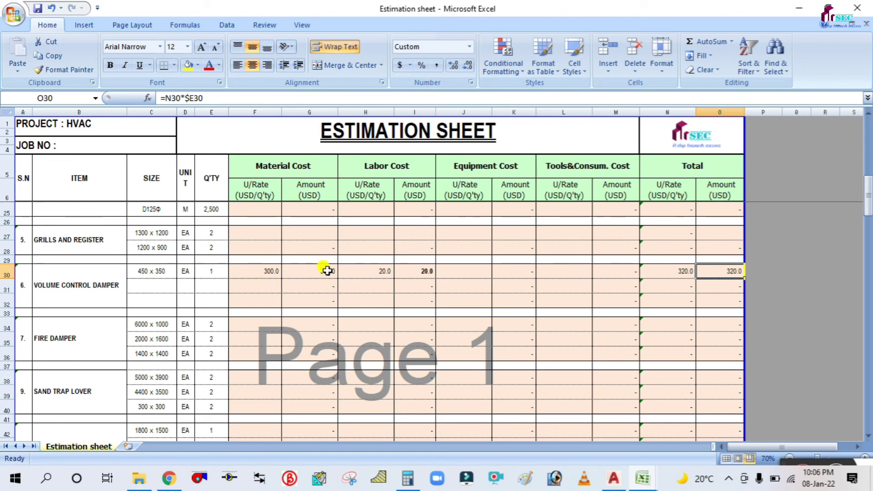
Look through the remaining louver, access door, refrigerant piping, drainage piping and HVAC control items down to the sheet's total row
scroll(295, 316, down, 19)
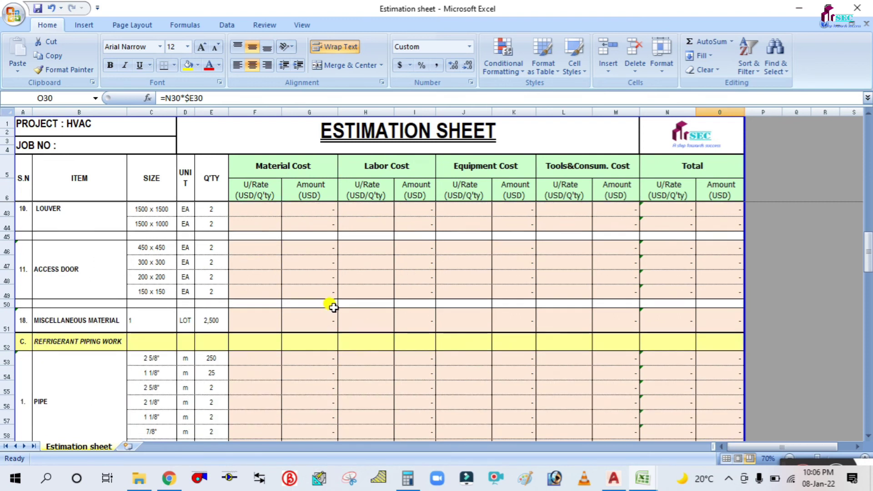
scroll(171, 282, down, 5)
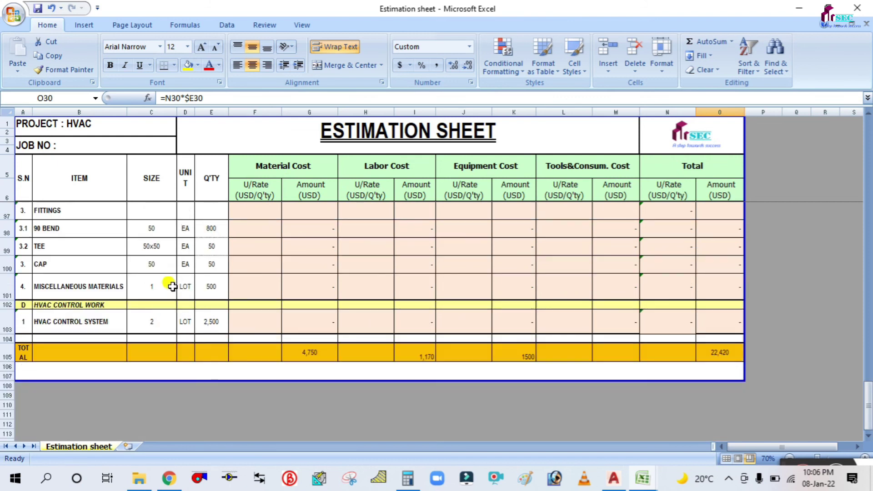
scroll(111, 248, up, 4)
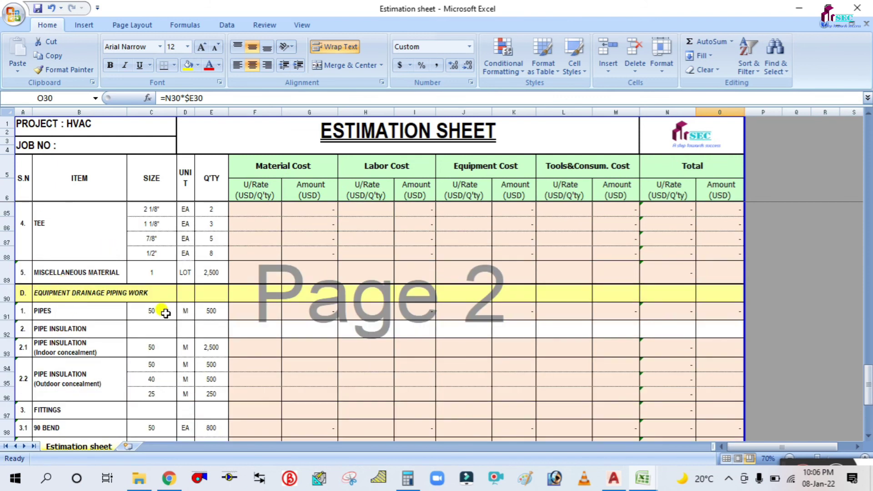
scroll(85, 350, up, 8)
scroll(84, 345, up, 6)
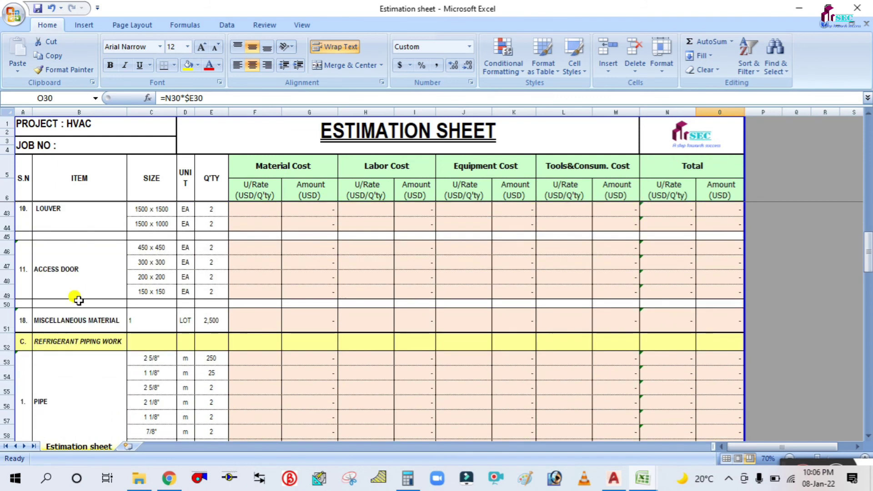
scroll(72, 352, down, 4)
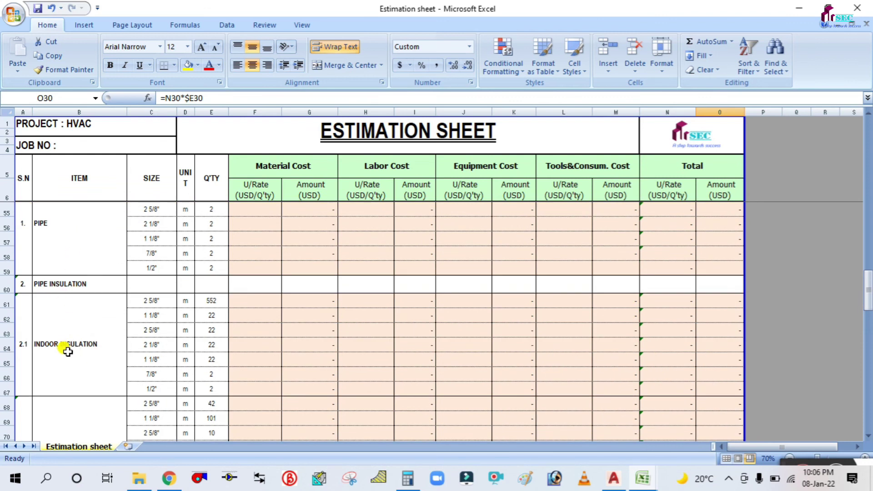
scroll(66, 347, down, 3)
scroll(578, 348, down, 13)
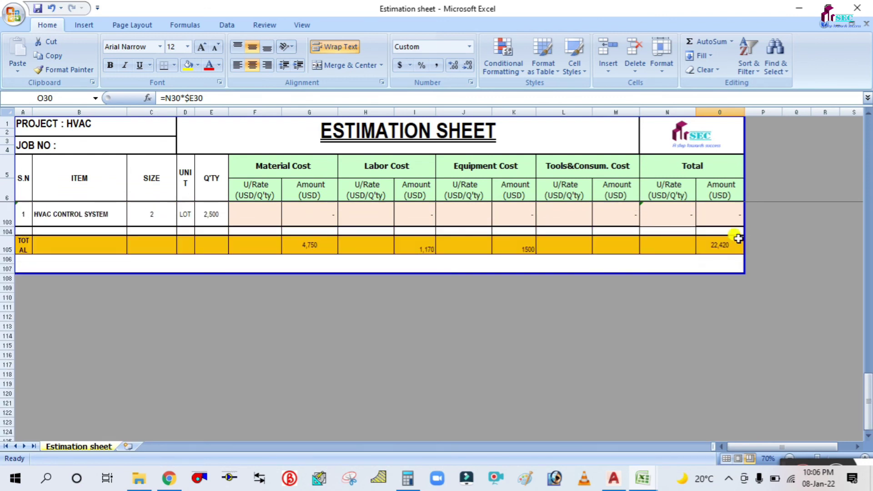
Inspect the SUM formula behind the overall total amount in the sheet's total row
click(722, 244)
double_click(725, 246)
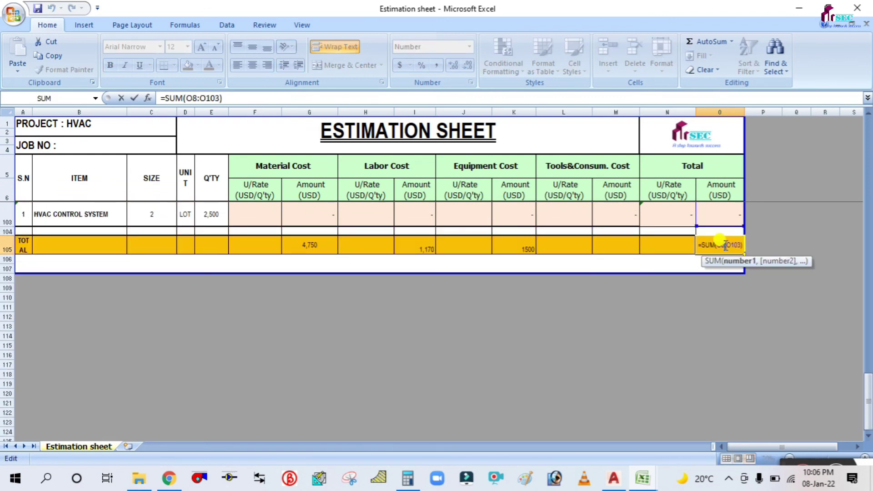
key(Escape)
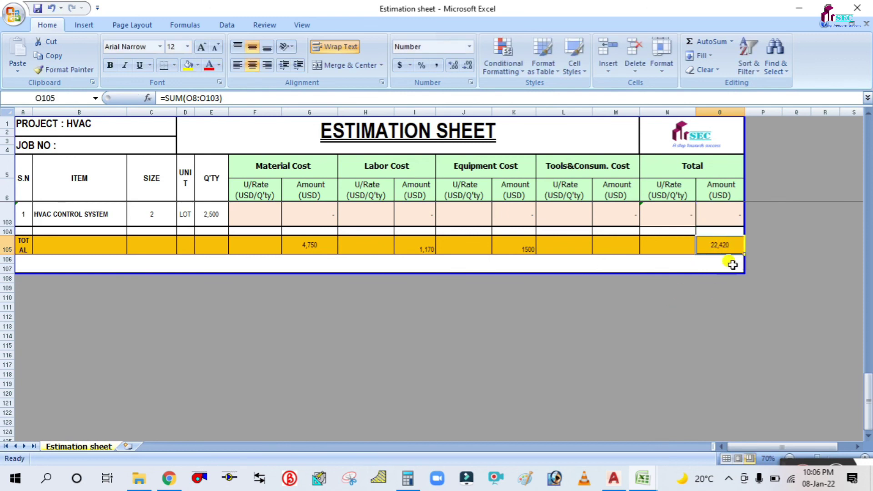
Return to the beginning of the estimation sheet and save the workbook
scroll(635, 265, up, 14)
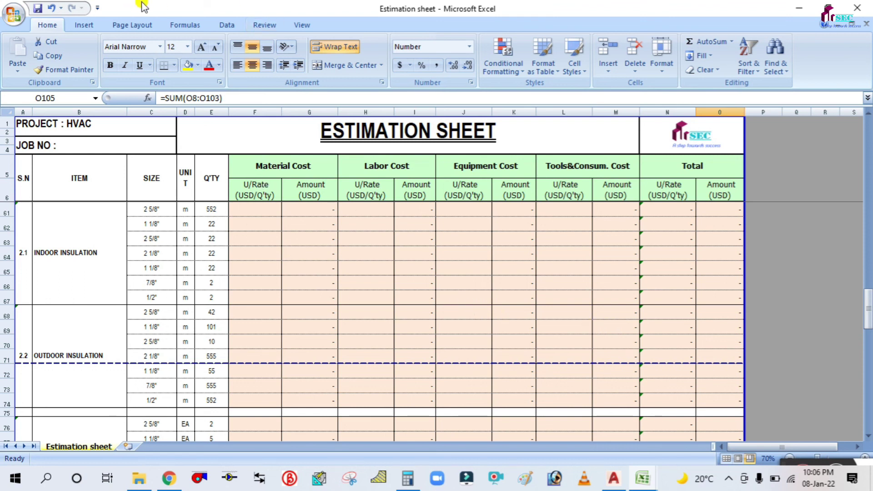
scroll(497, 312, up, 18)
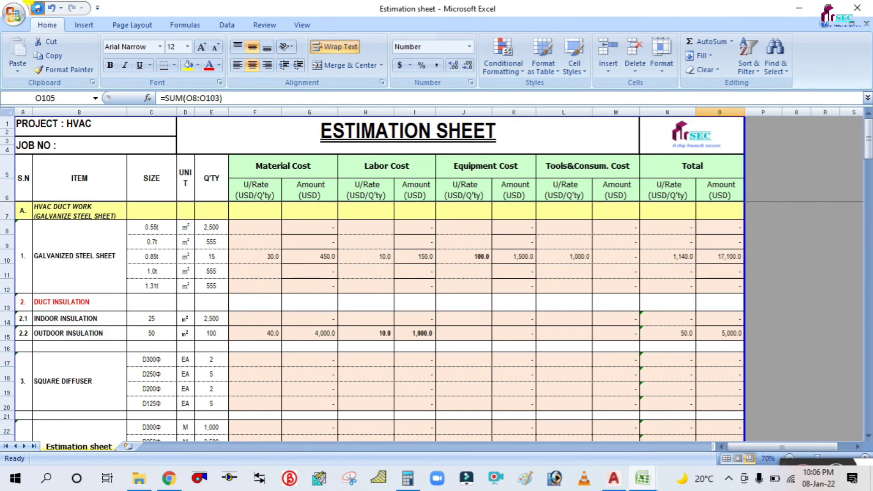
click(38, 8)
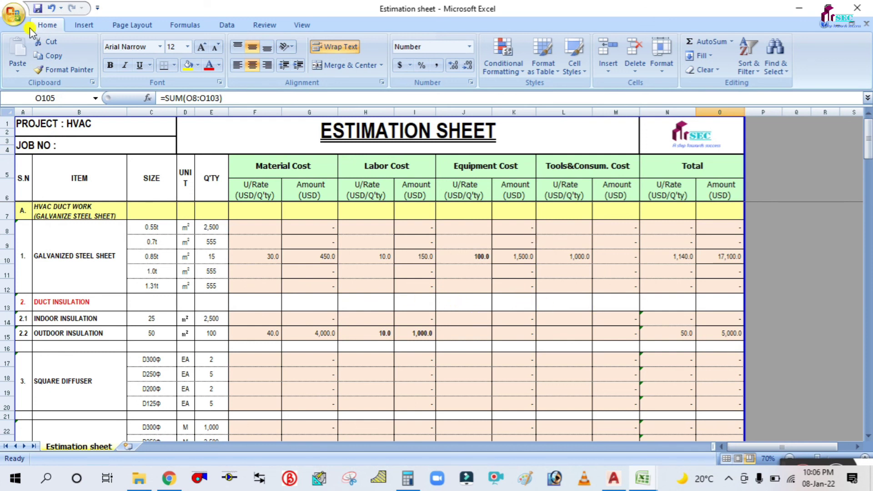
click(36, 10)
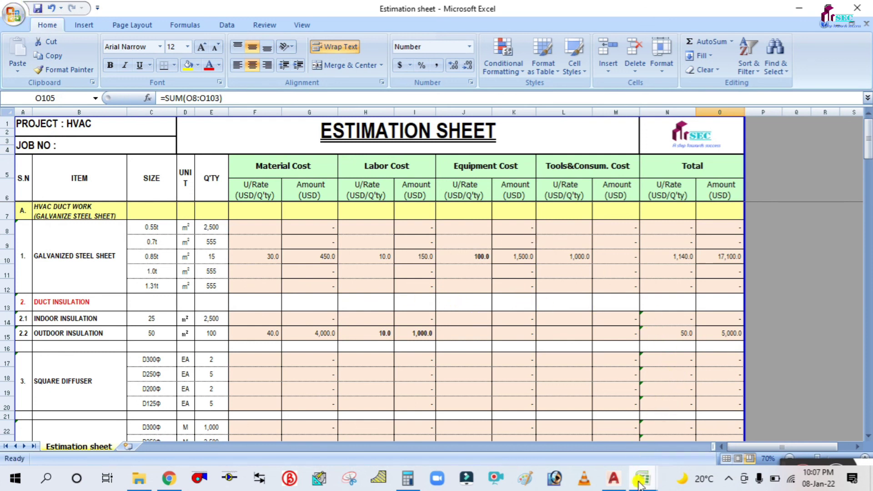